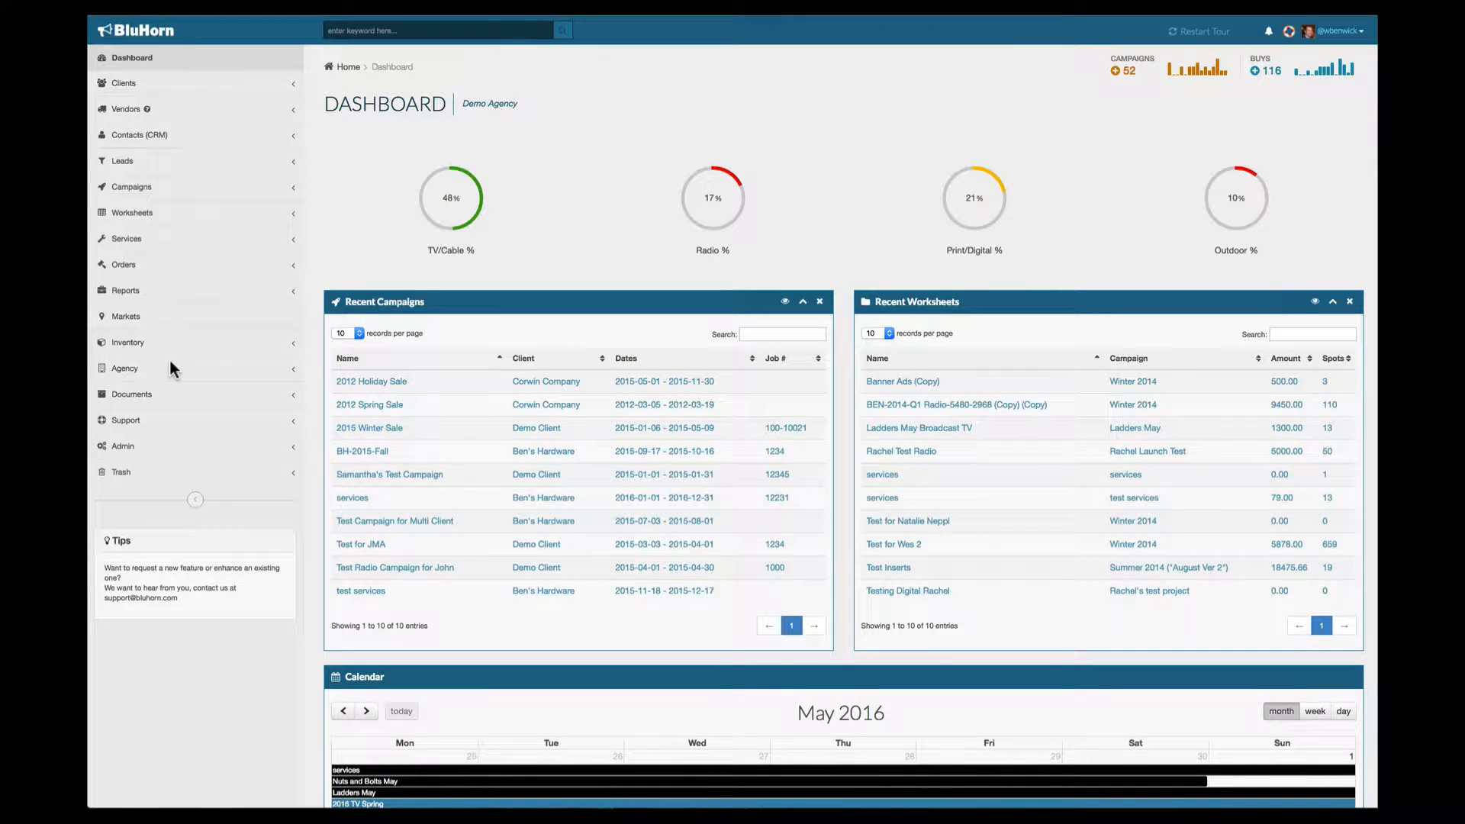
- Open the agency information page and start connecting the agency to QuickBooks
{"action": "left_click", "coordinate": [126, 370]}
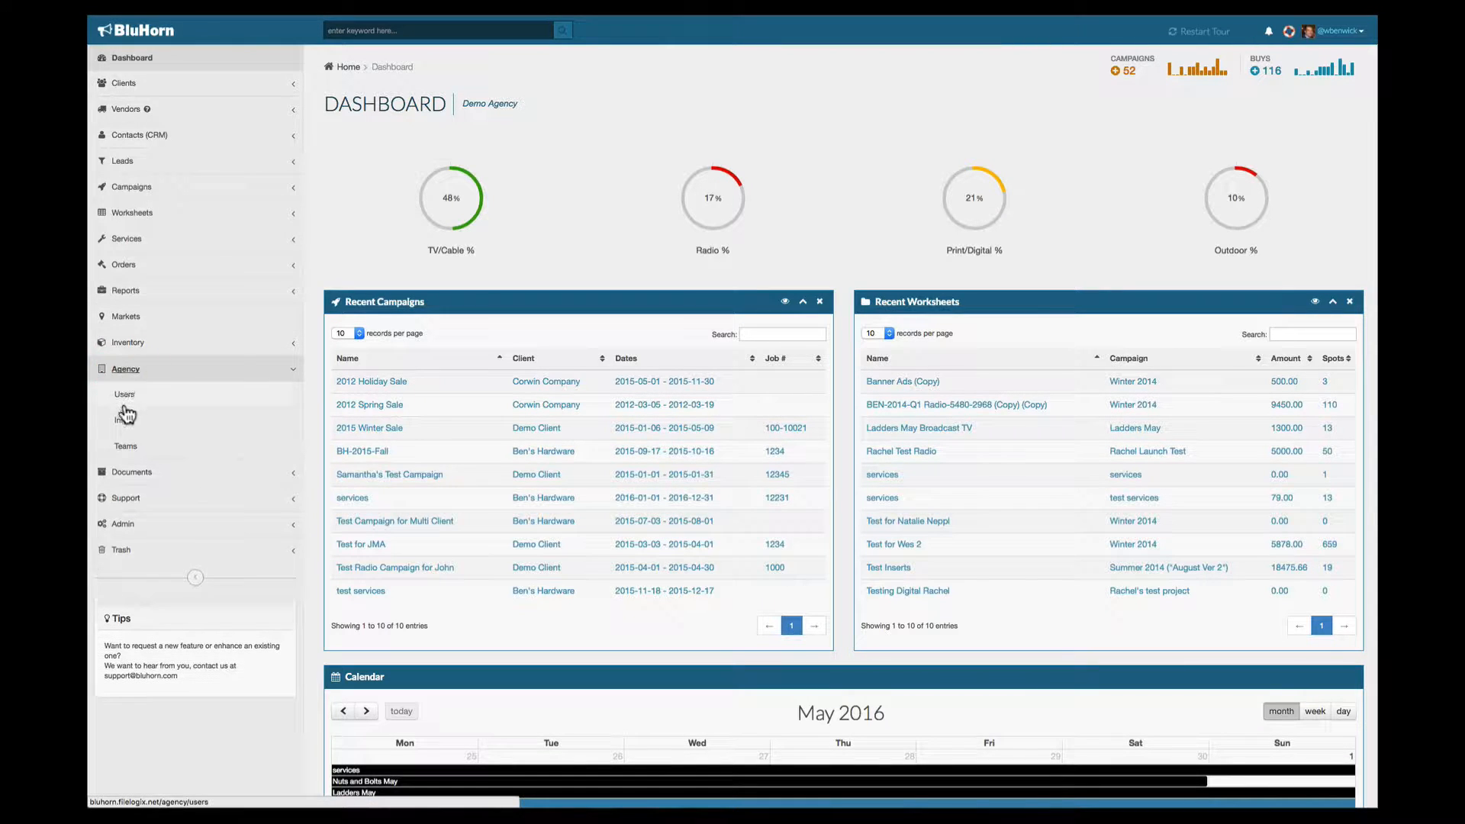
{"action": "left_click", "coordinate": [122, 421]}
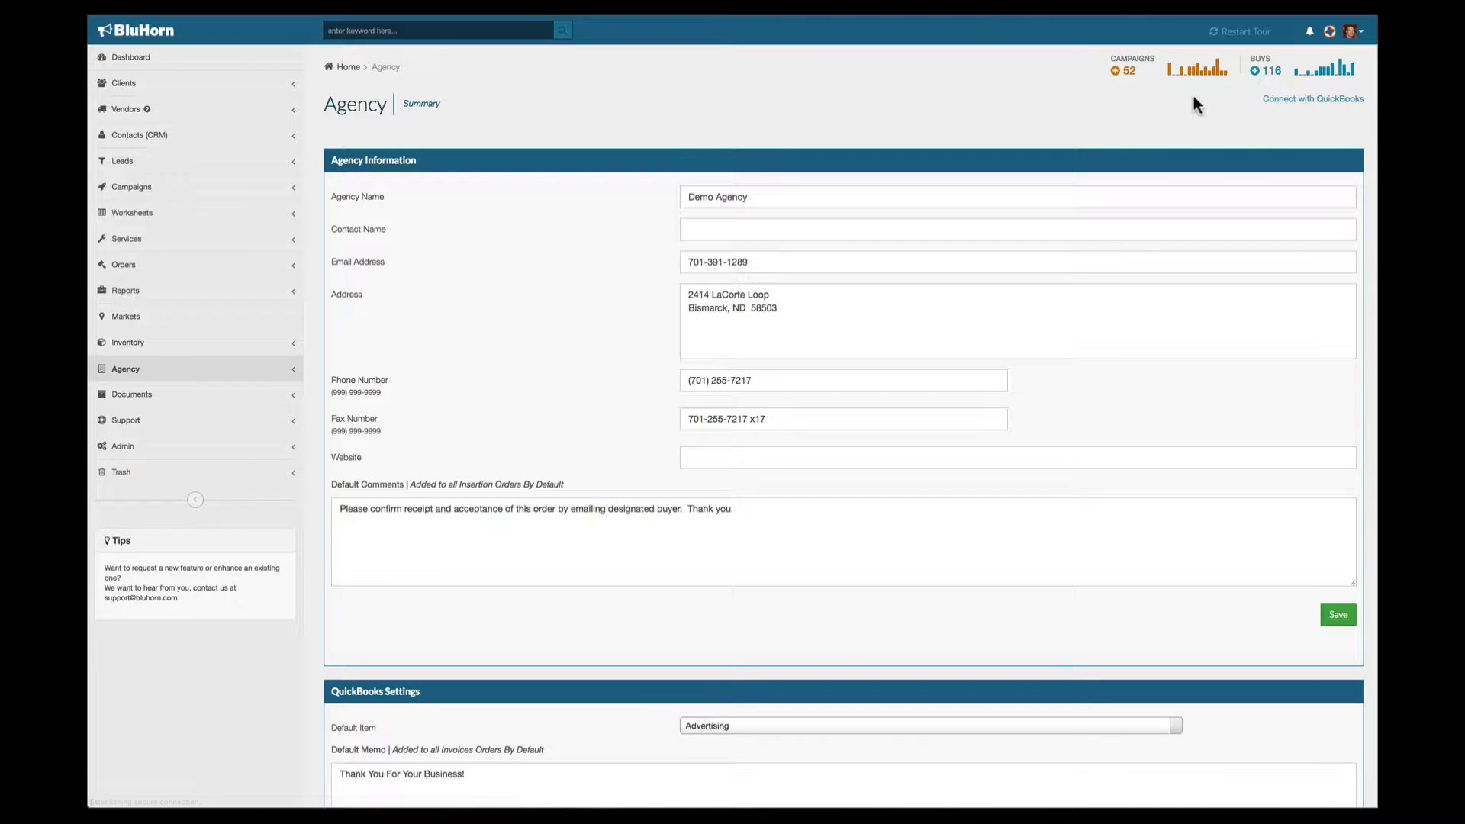
{"action": "left_click", "coordinate": [1329, 108]}
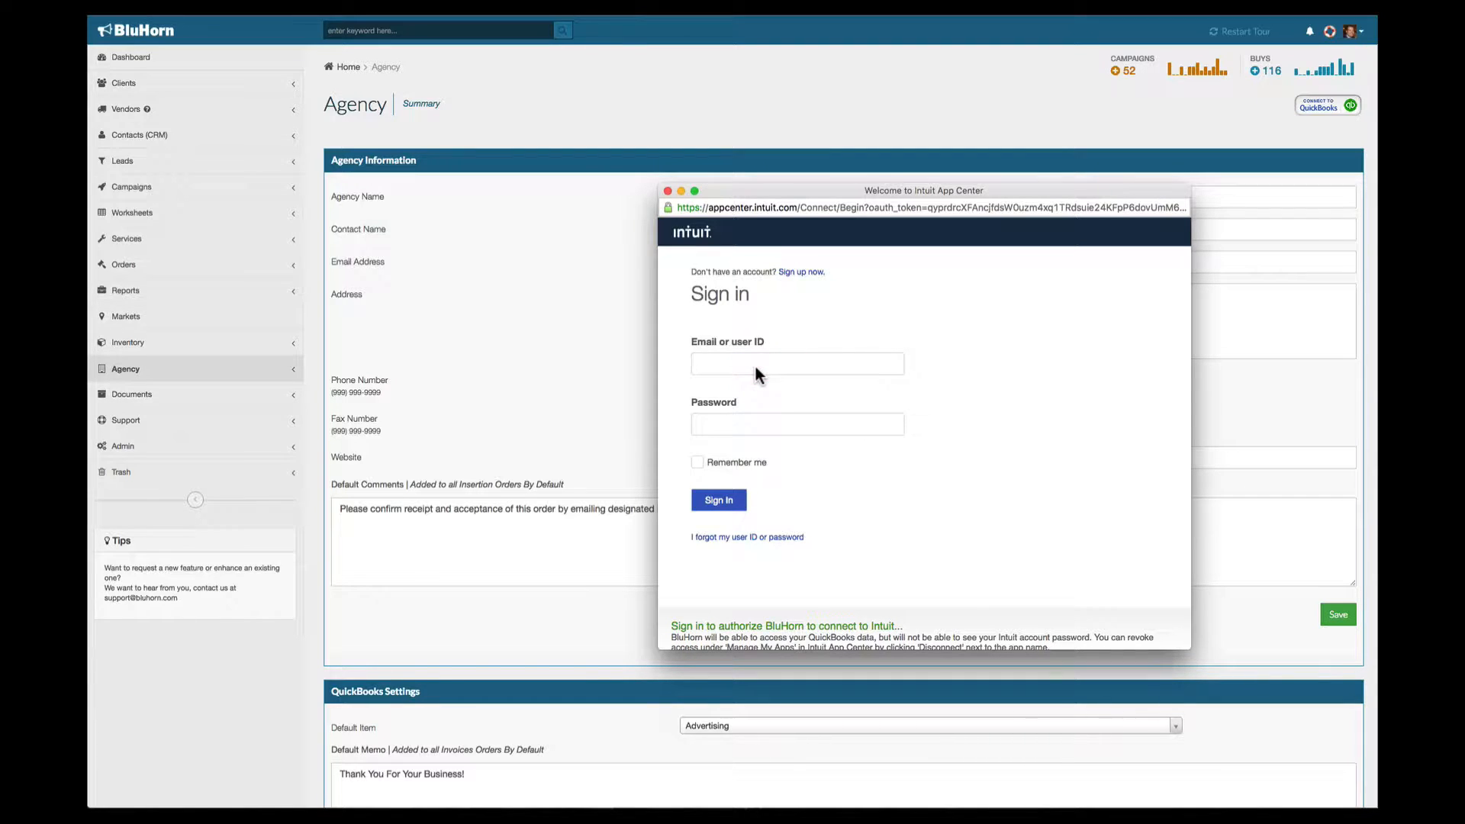
- Sign in to the Intuit account with the user's e-mail address and account password
{"action": "left_click", "coordinate": [754, 366]}
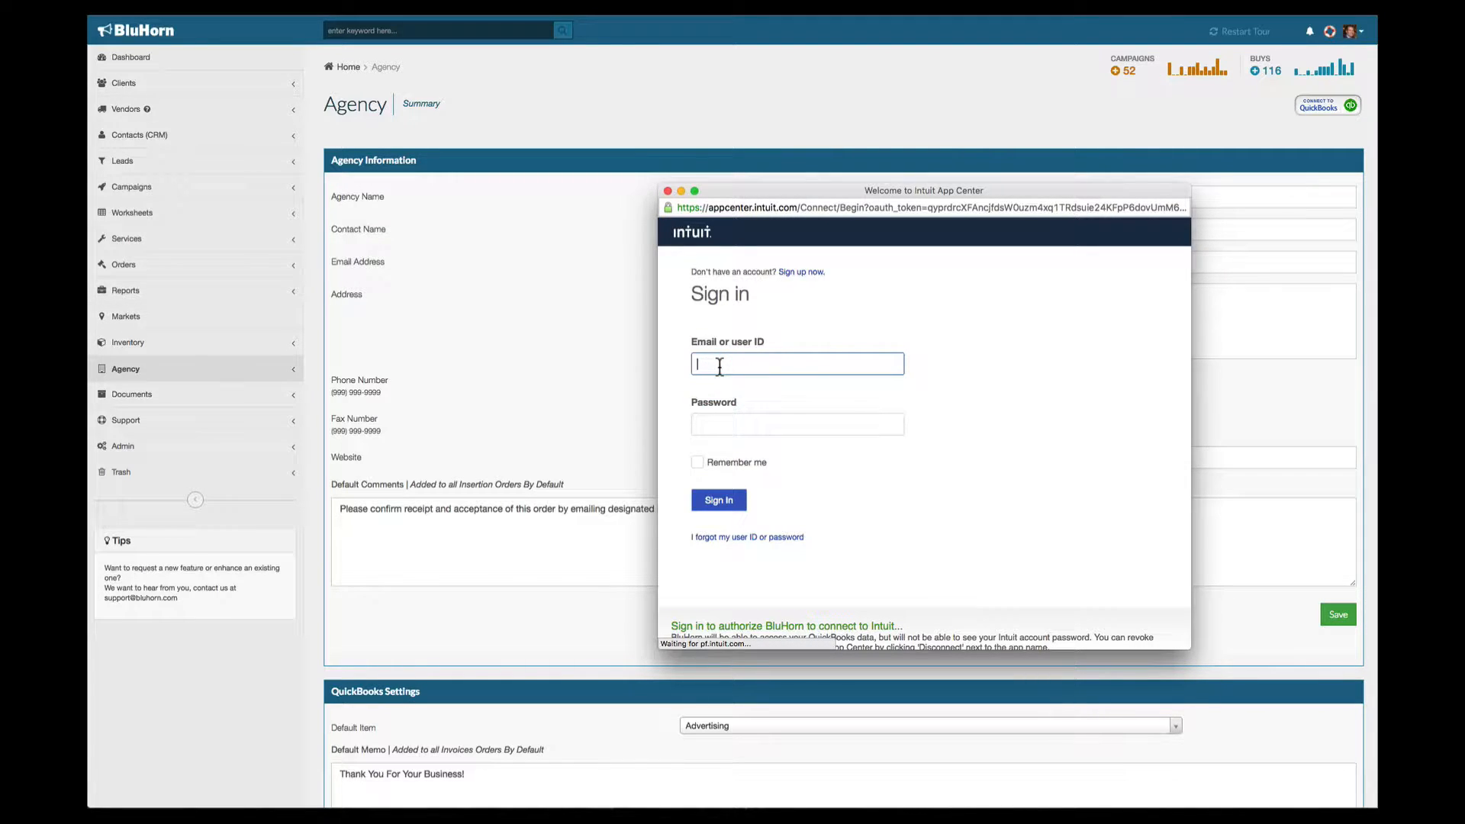
{"action": "type", "text": "wbev"}
{"action": "key", "text": "BackSpace"}
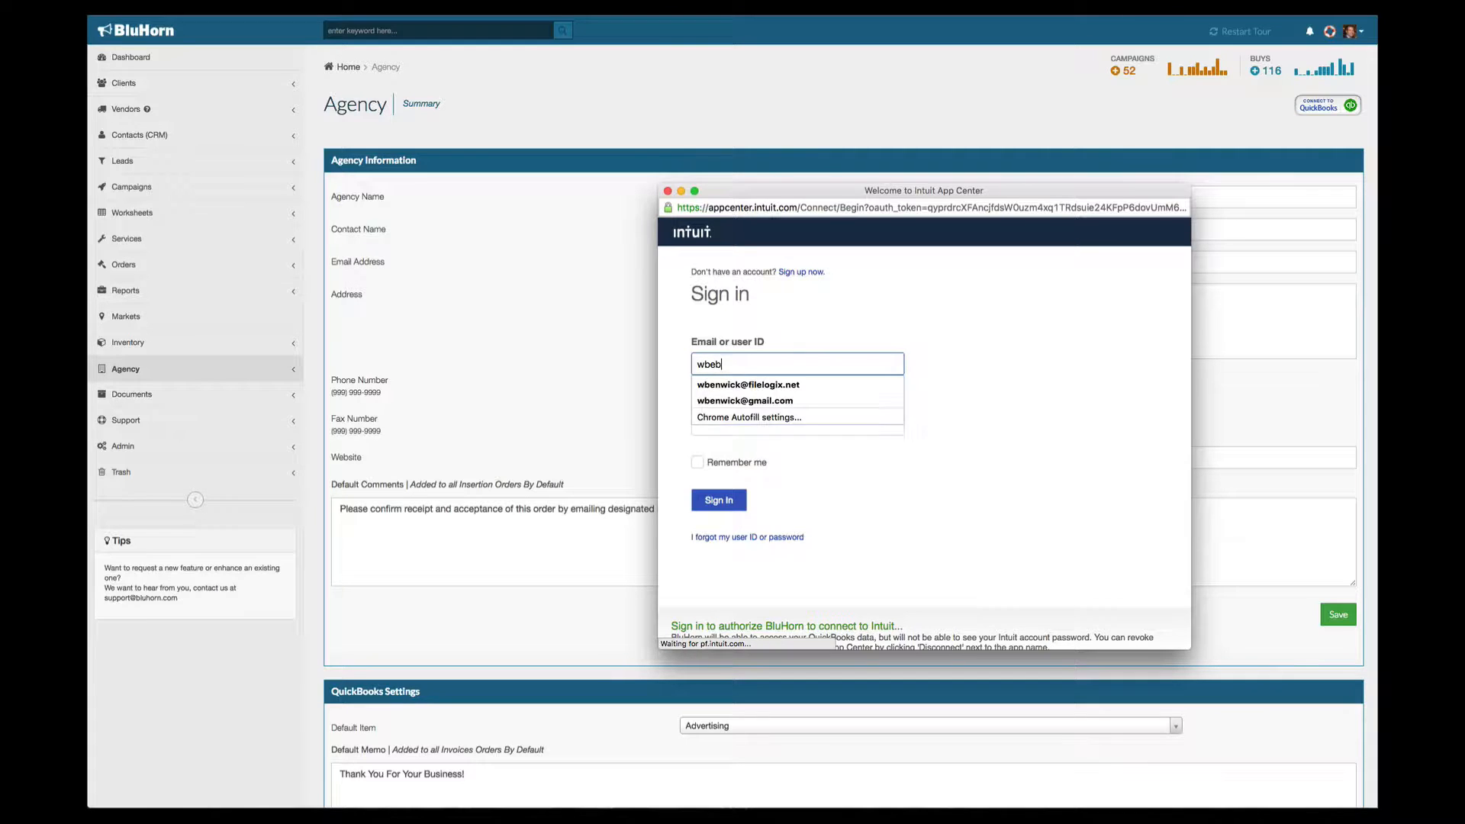
{"action": "type", "text": "b"}
{"action": "key", "text": "BackSpace"}
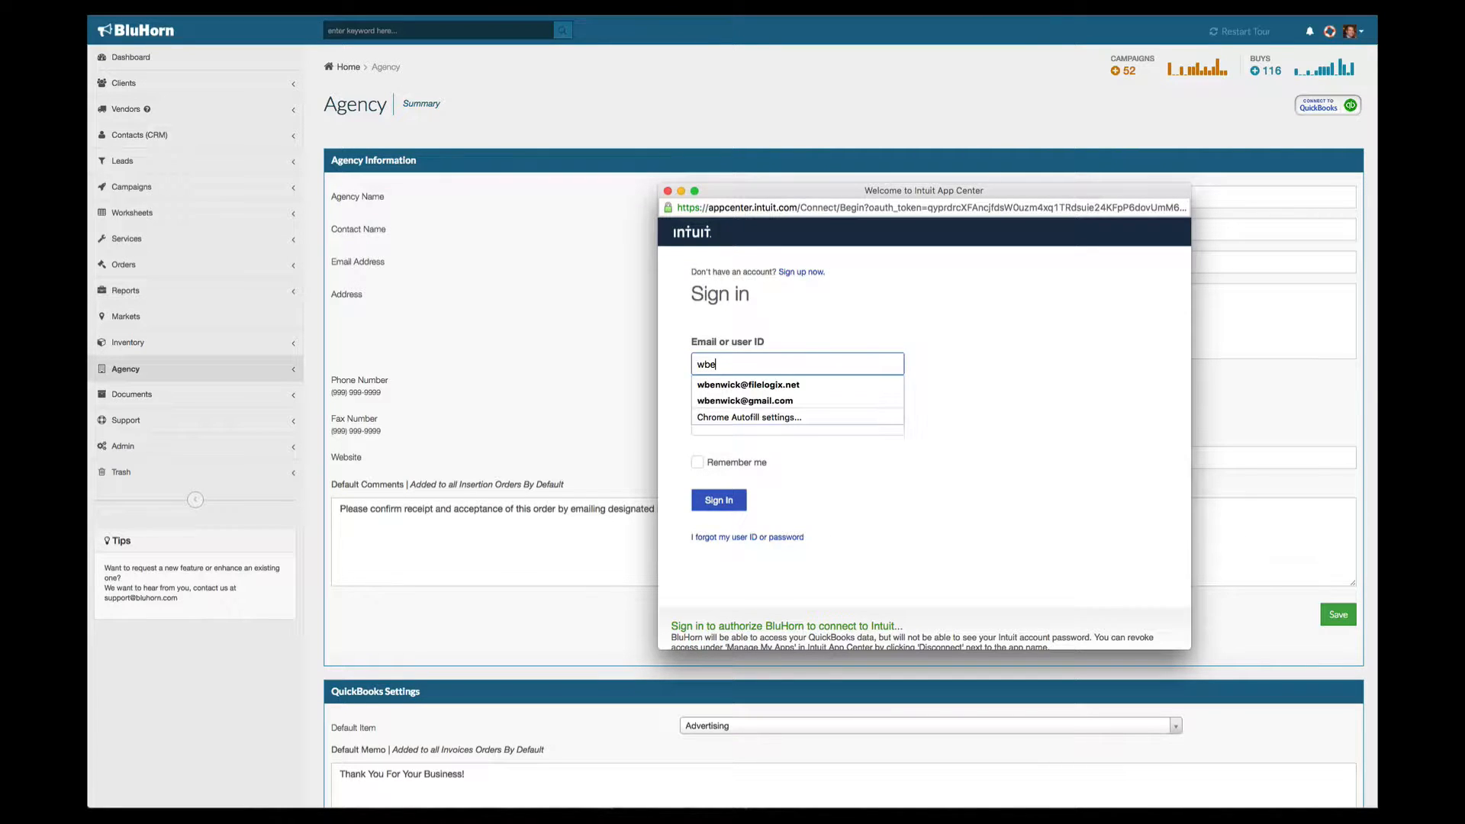
{"action": "left_click", "coordinate": [745, 386]}
{"action": "left_click", "coordinate": [744, 422]}
{"action": "type", "text": "********"}
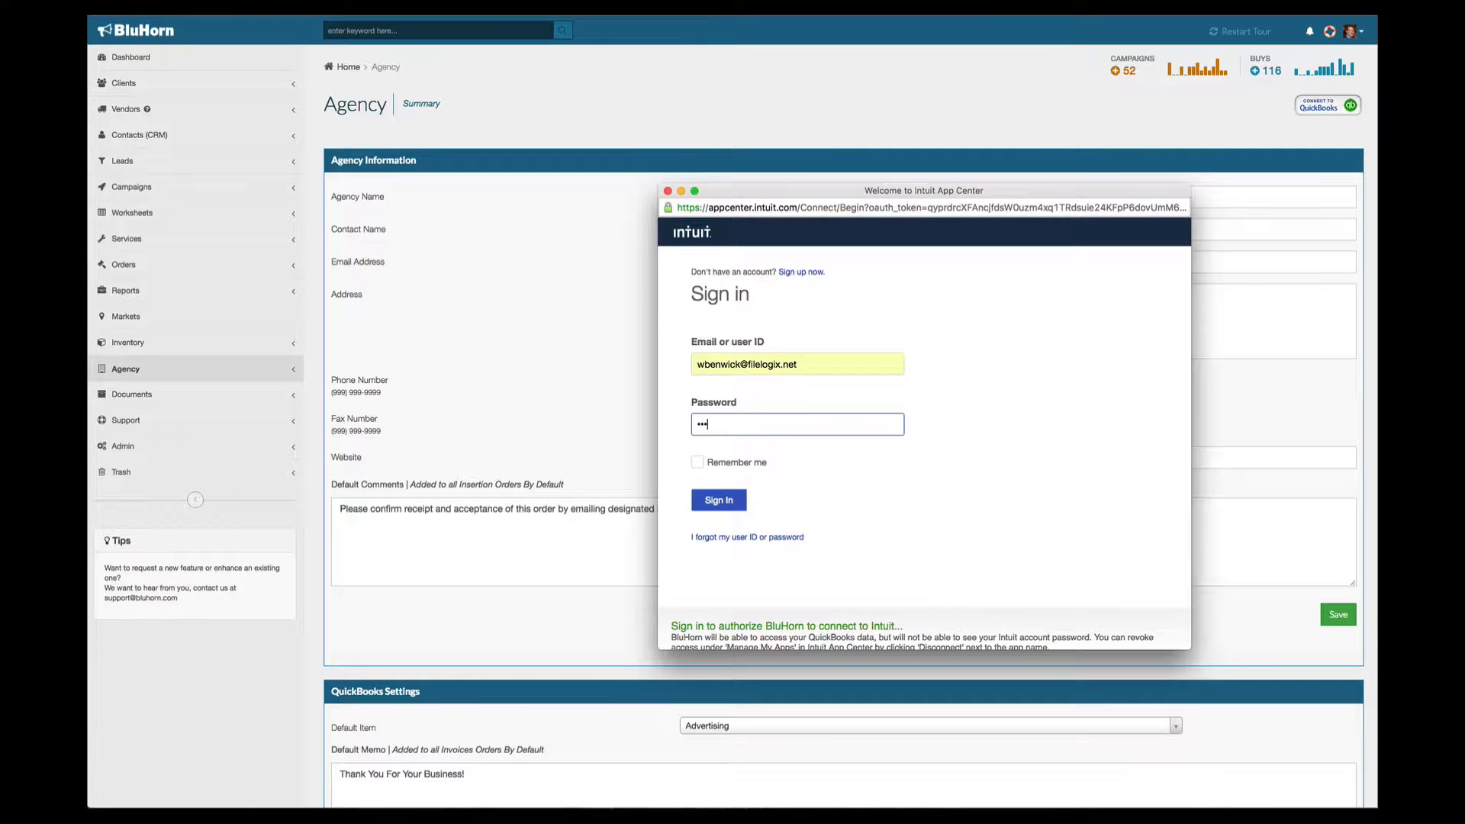
{"action": "key", "text": "Return"}
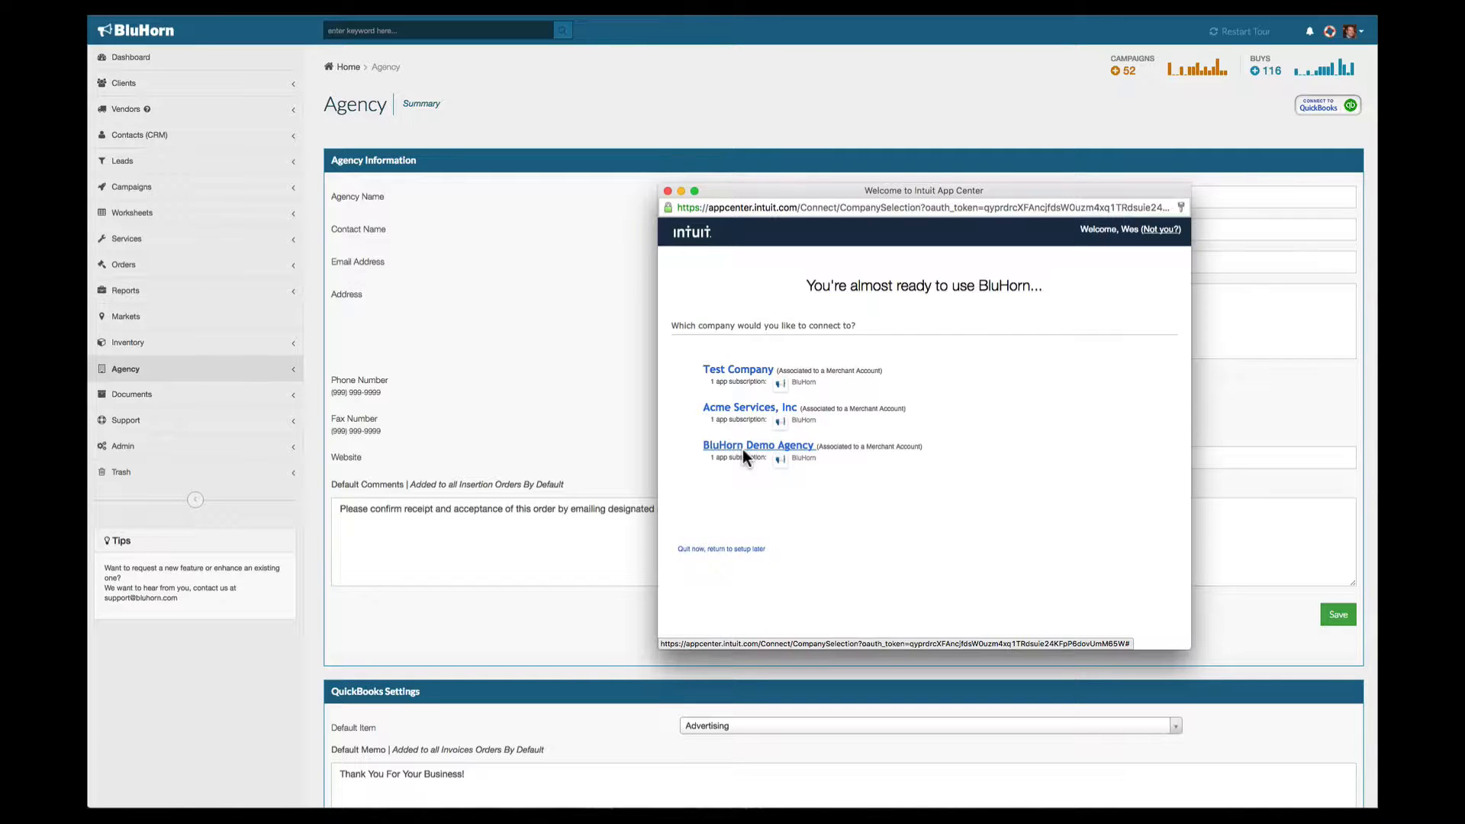
- Choose BluHorn Demo Agency as the company to connect, authorize data sharing with BluHorn, and close the connection window
{"action": "left_click", "coordinate": [744, 449]}
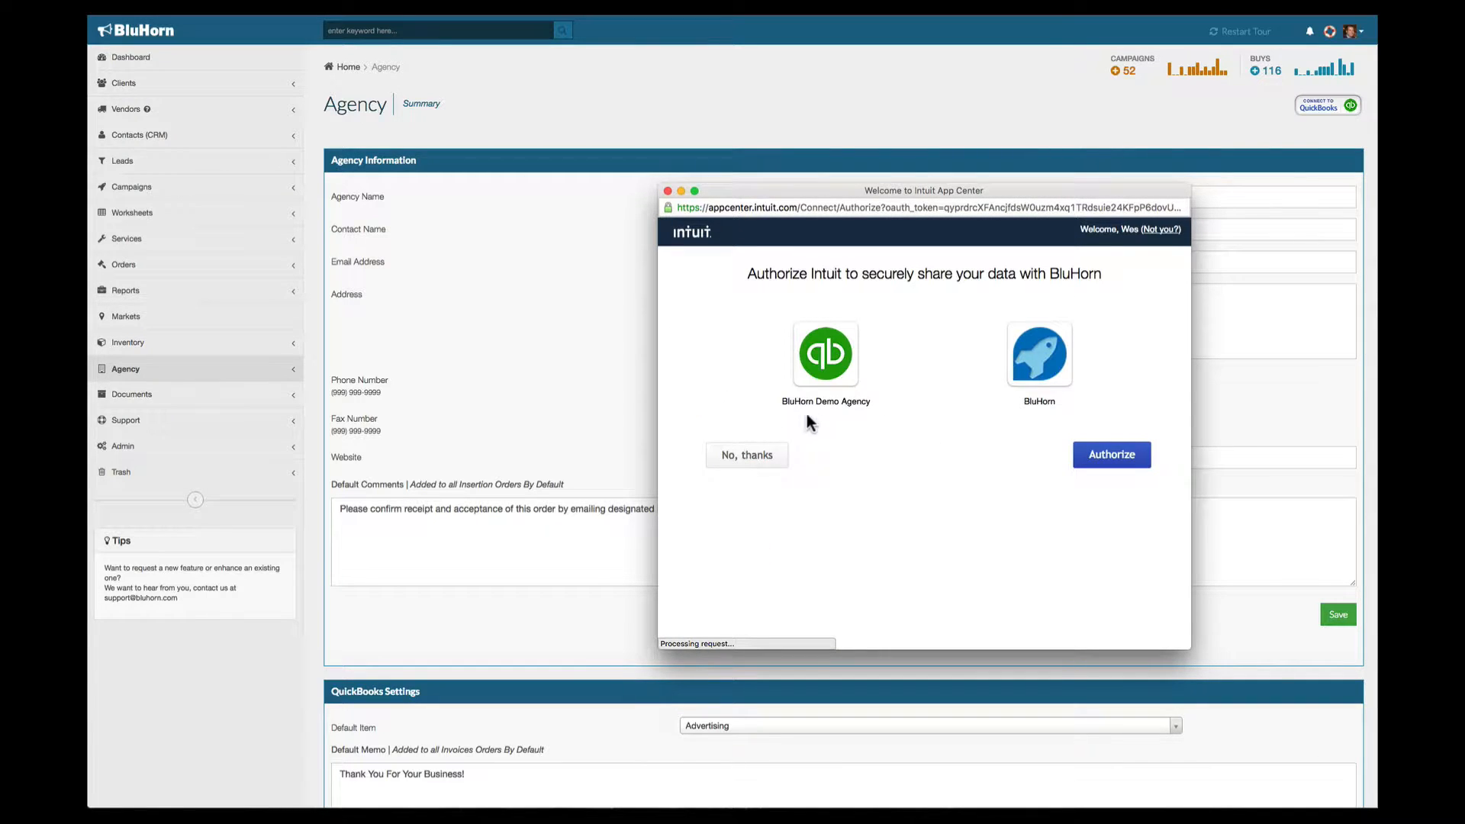
{"action": "left_click", "coordinate": [1089, 452]}
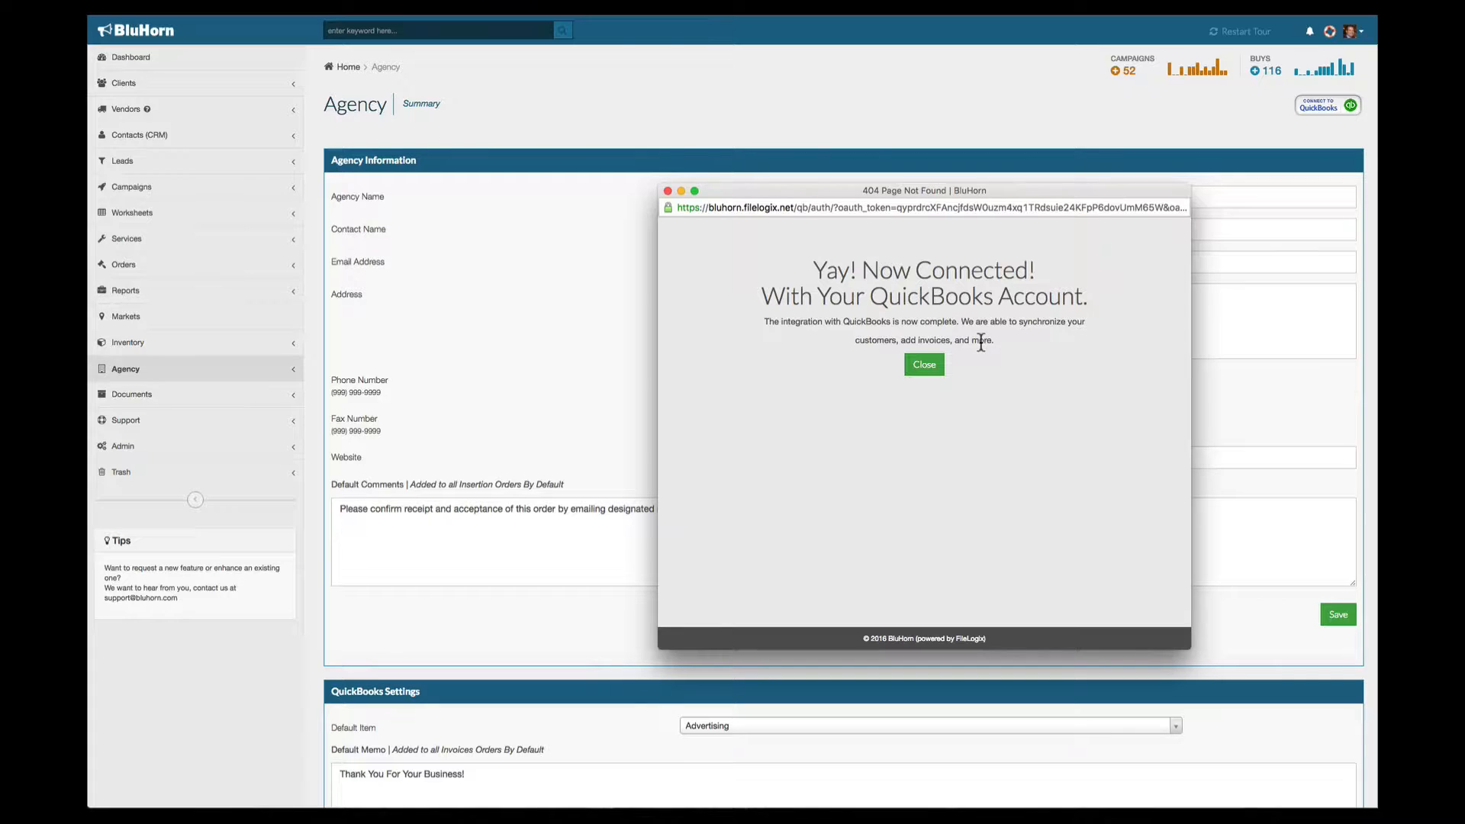
{"action": "left_click", "coordinate": [921, 374]}
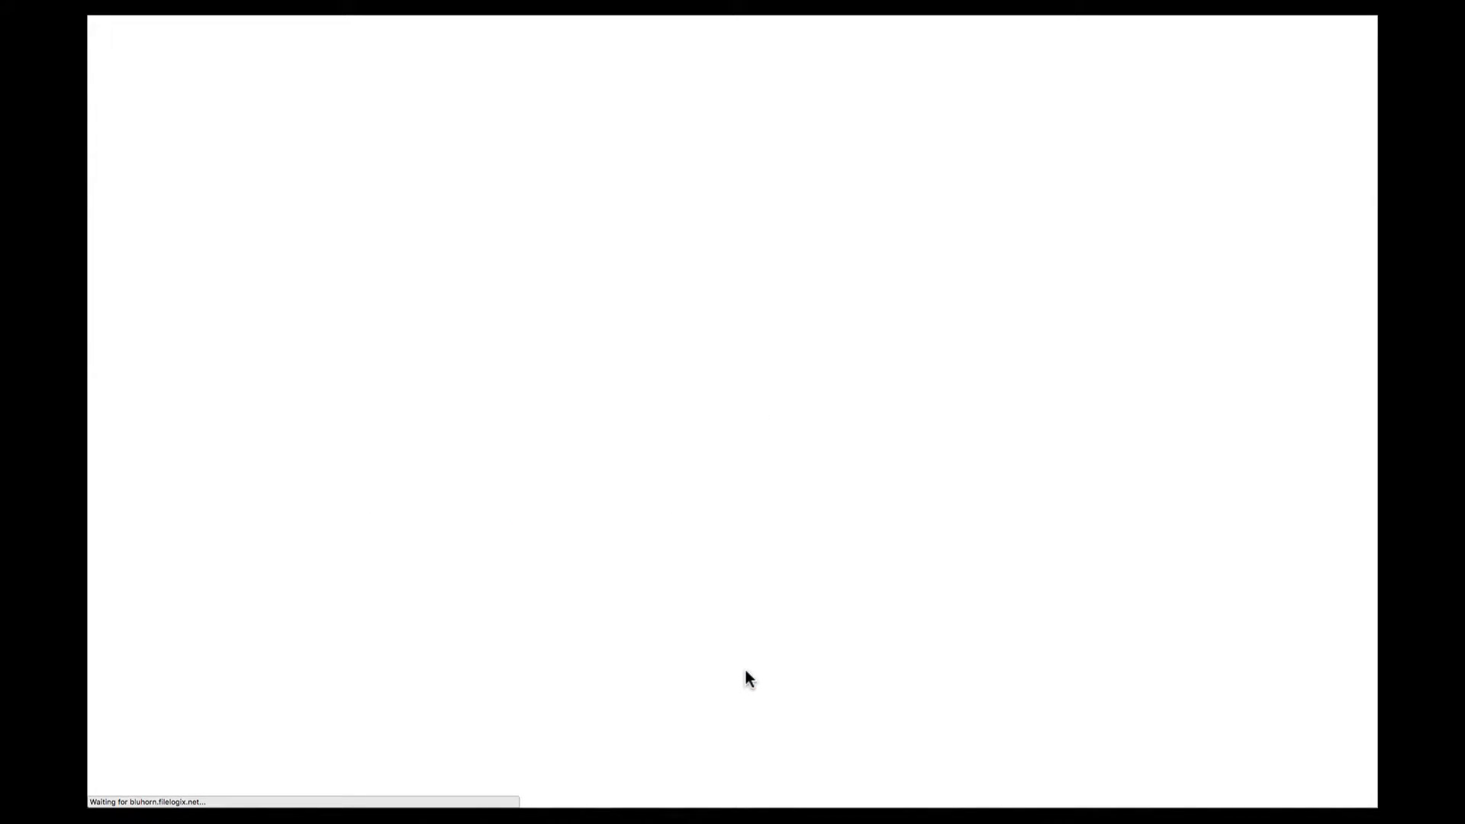
- Select Advertising as the default item in the agency's QuickBooks settings and save the settings
{"action": "scroll", "coordinate": [746, 678], "scroll_direction": "down", "scroll_amount": 5}
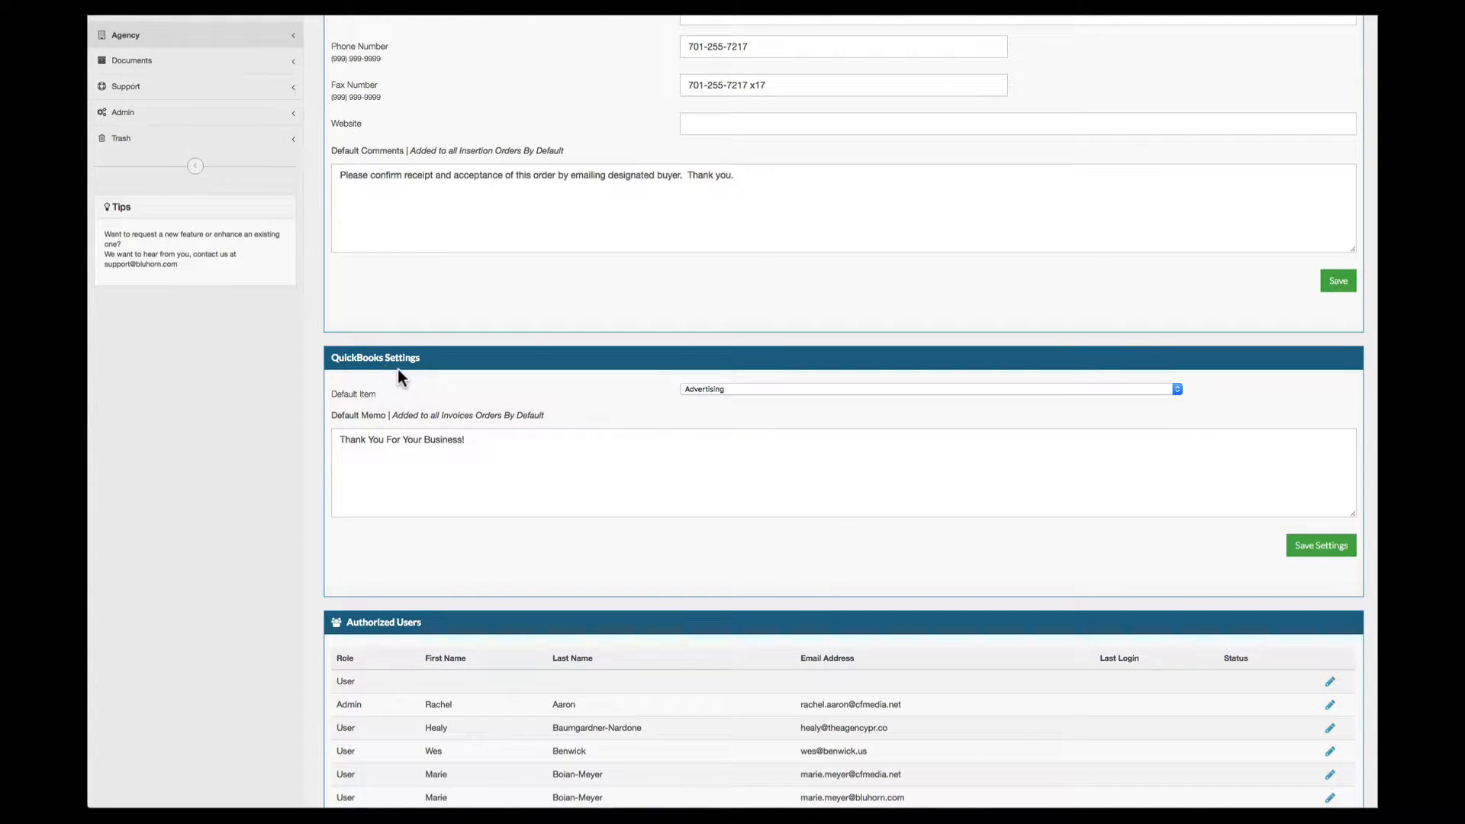
{"action": "left_click", "coordinate": [736, 394]}
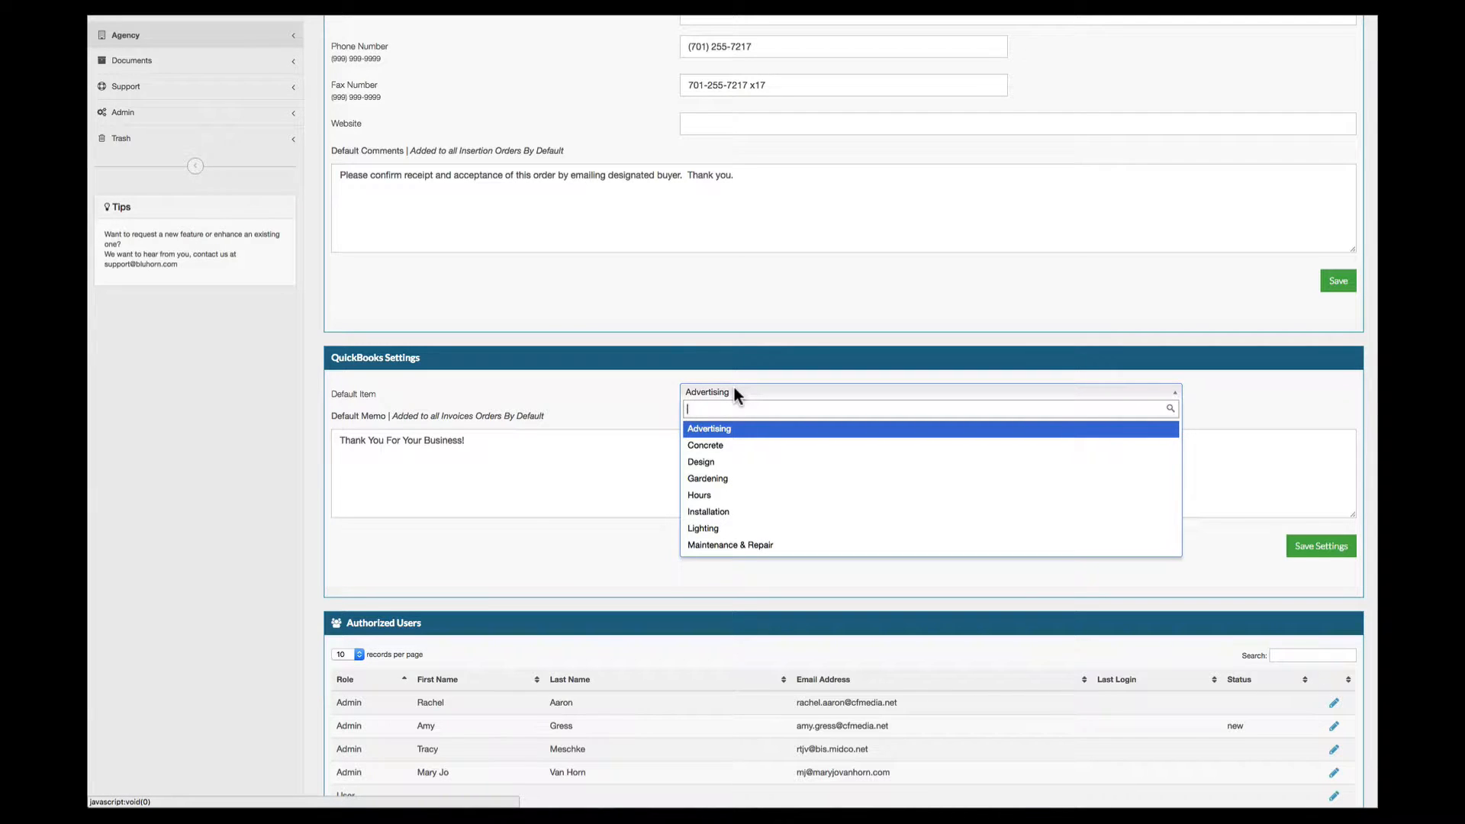
{"action": "left_click", "coordinate": [722, 431]}
{"action": "left_click", "coordinate": [571, 438]}
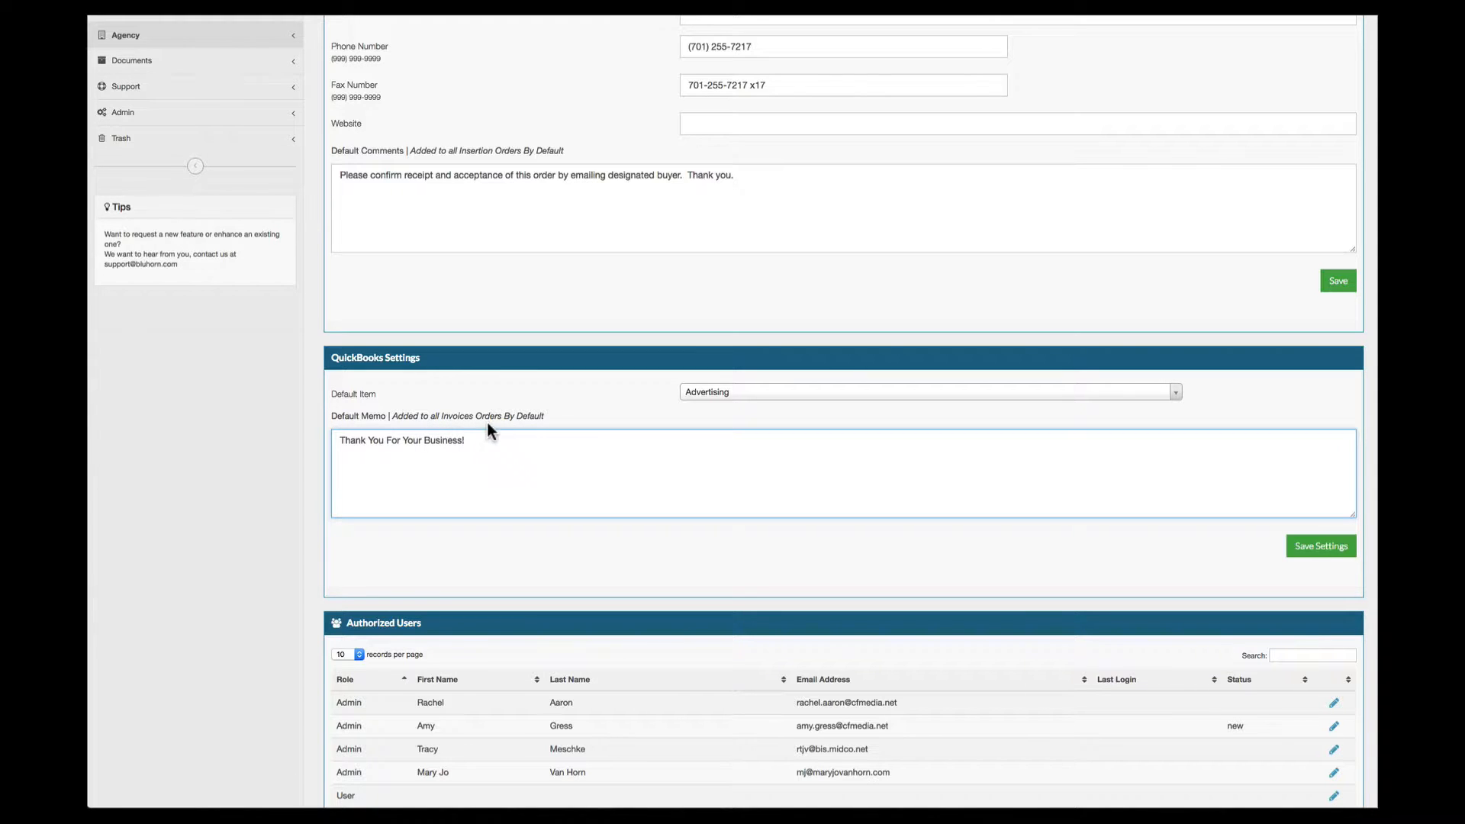
{"action": "left_click", "coordinate": [1318, 547]}
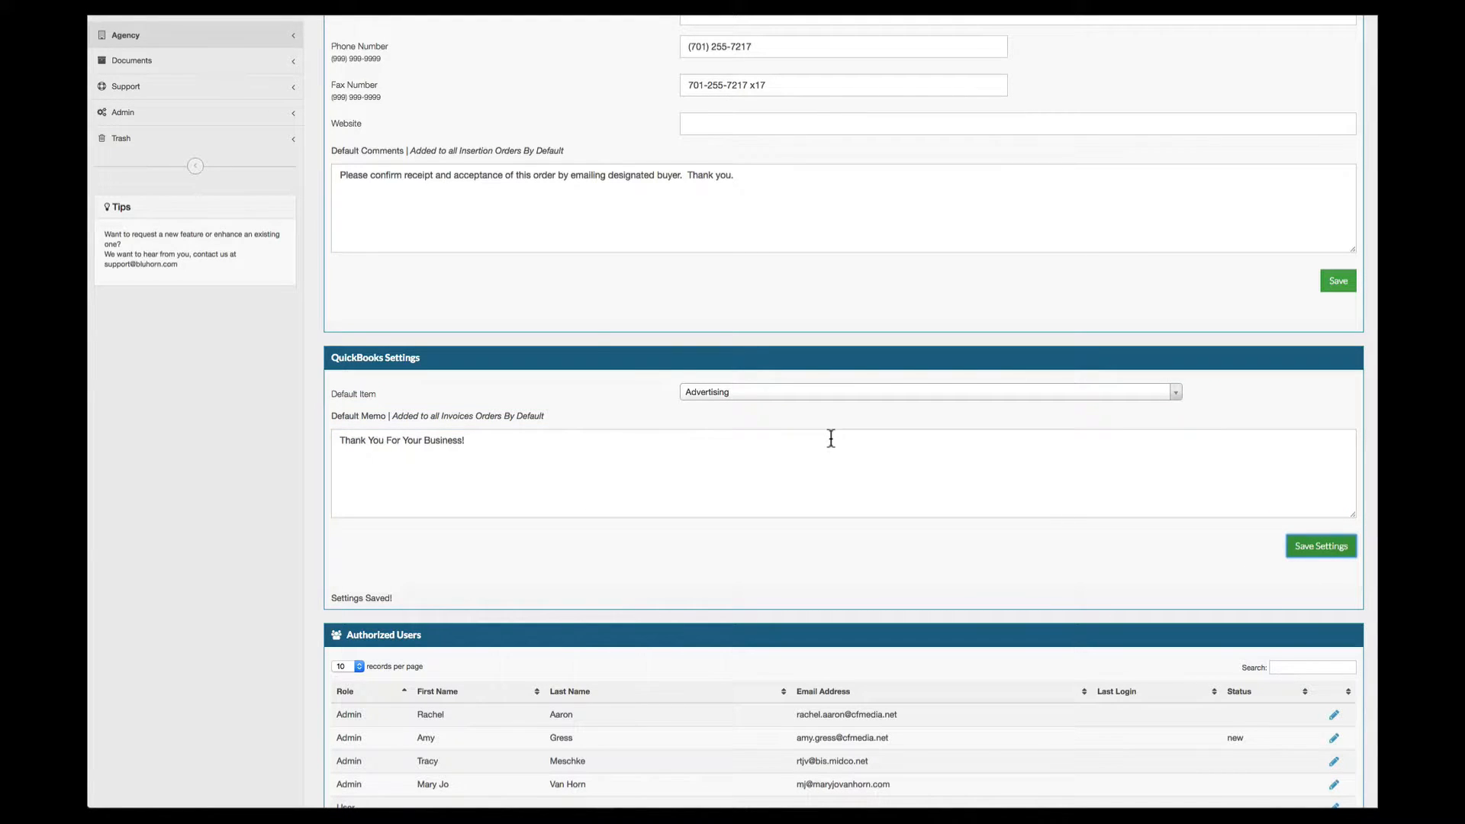
- Open the Corwin Company record from the list of existing clients
{"action": "scroll", "coordinate": [597, 335], "scroll_direction": "up", "scroll_amount": 5}
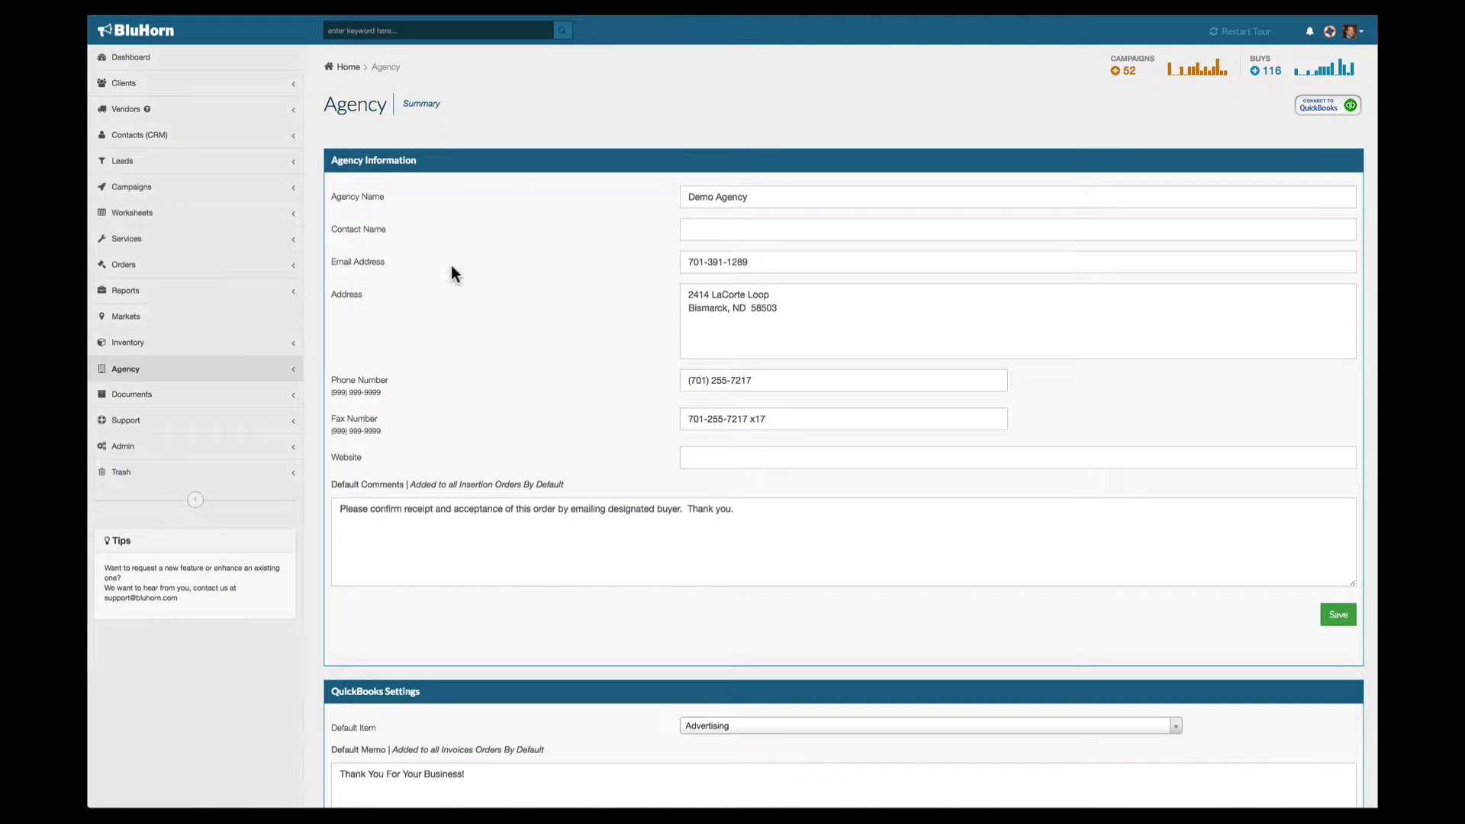
{"action": "left_click", "coordinate": [131, 84]}
{"action": "left_click", "coordinate": [138, 134]}
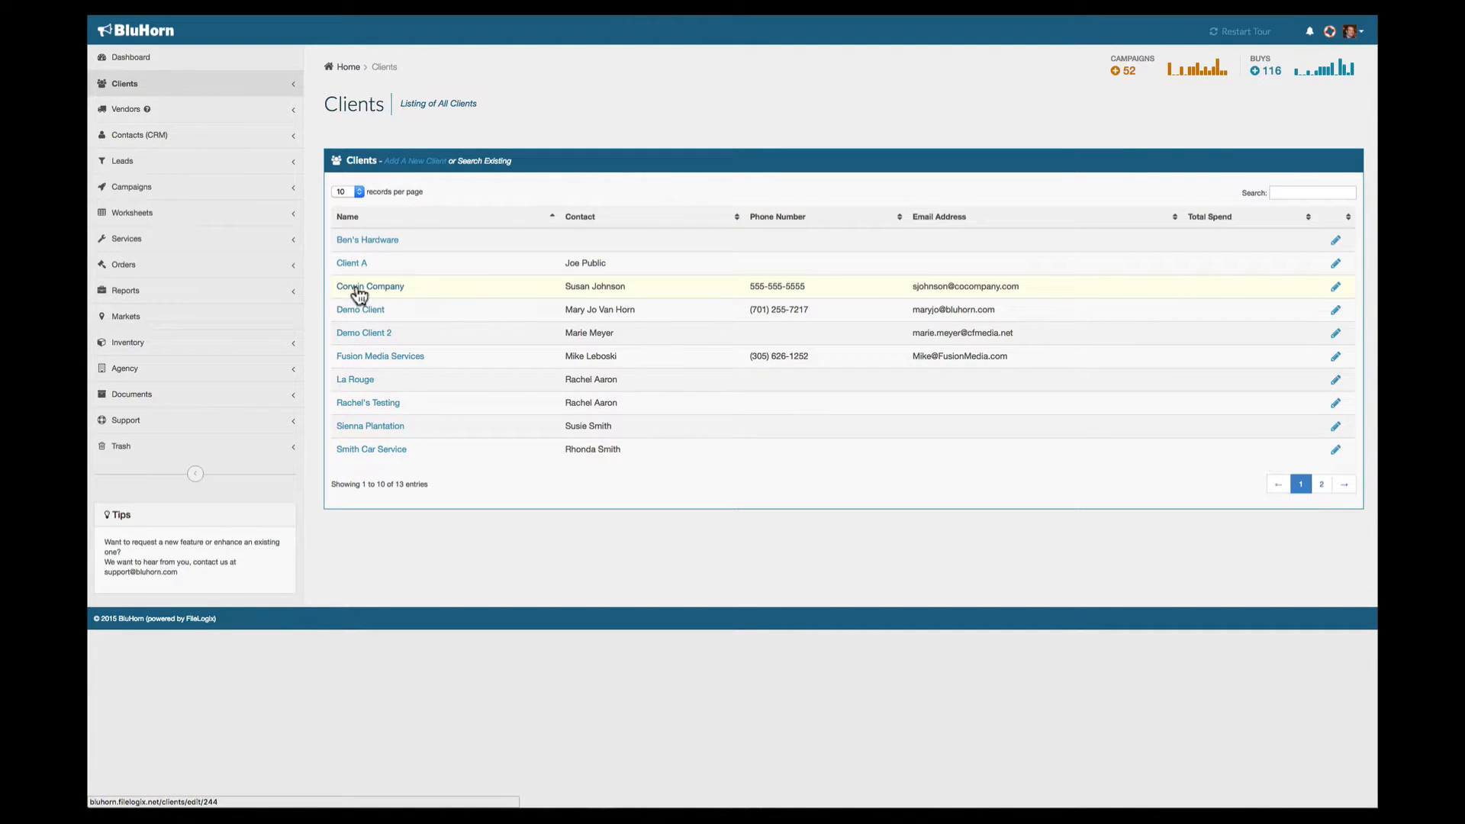
{"action": "left_click", "coordinate": [356, 289]}
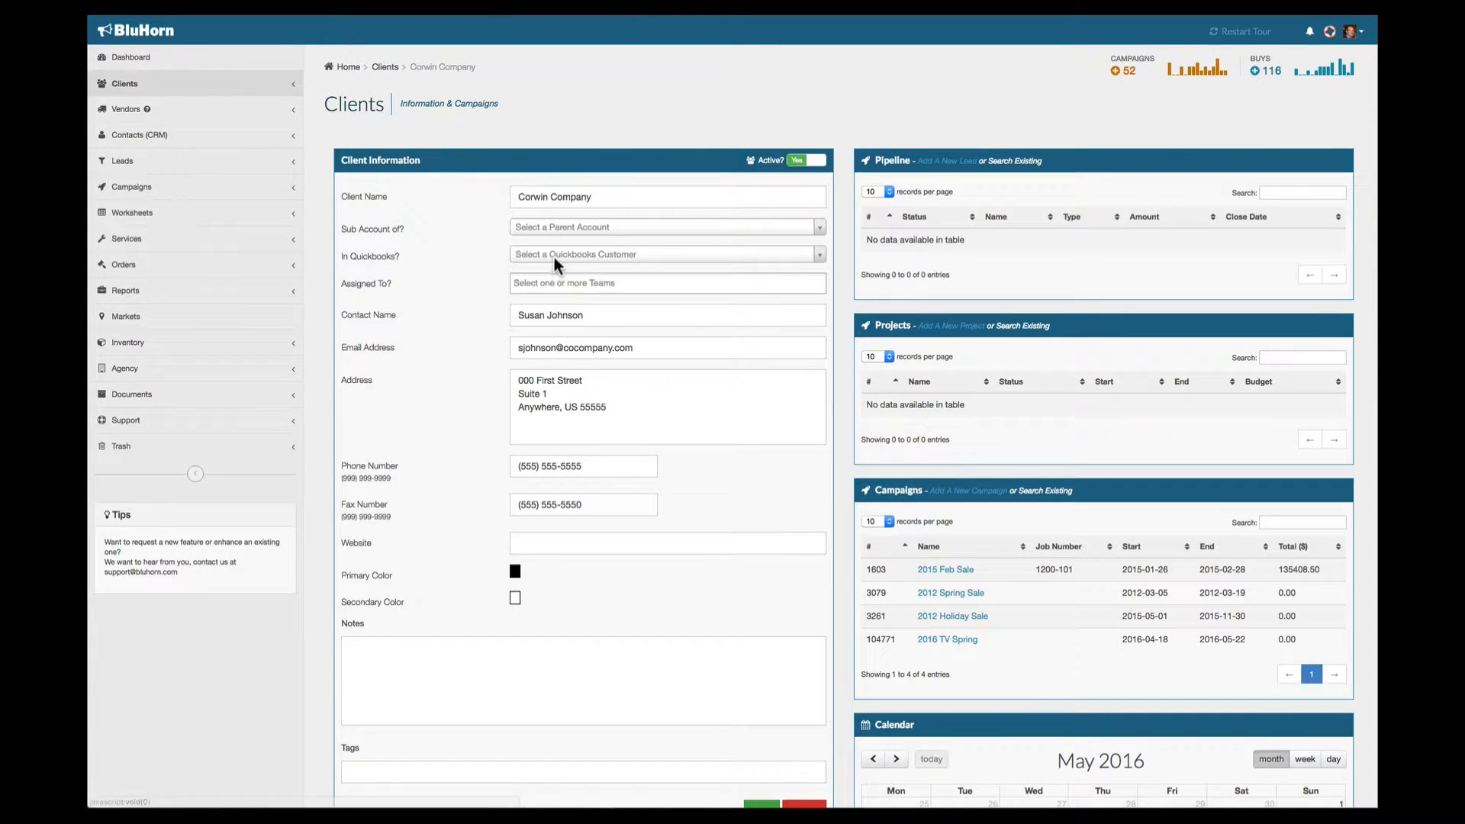
- Link the client to the QuickBooks customer Corwin Company, LLC and save the client information
{"action": "left_click", "coordinate": [556, 262]}
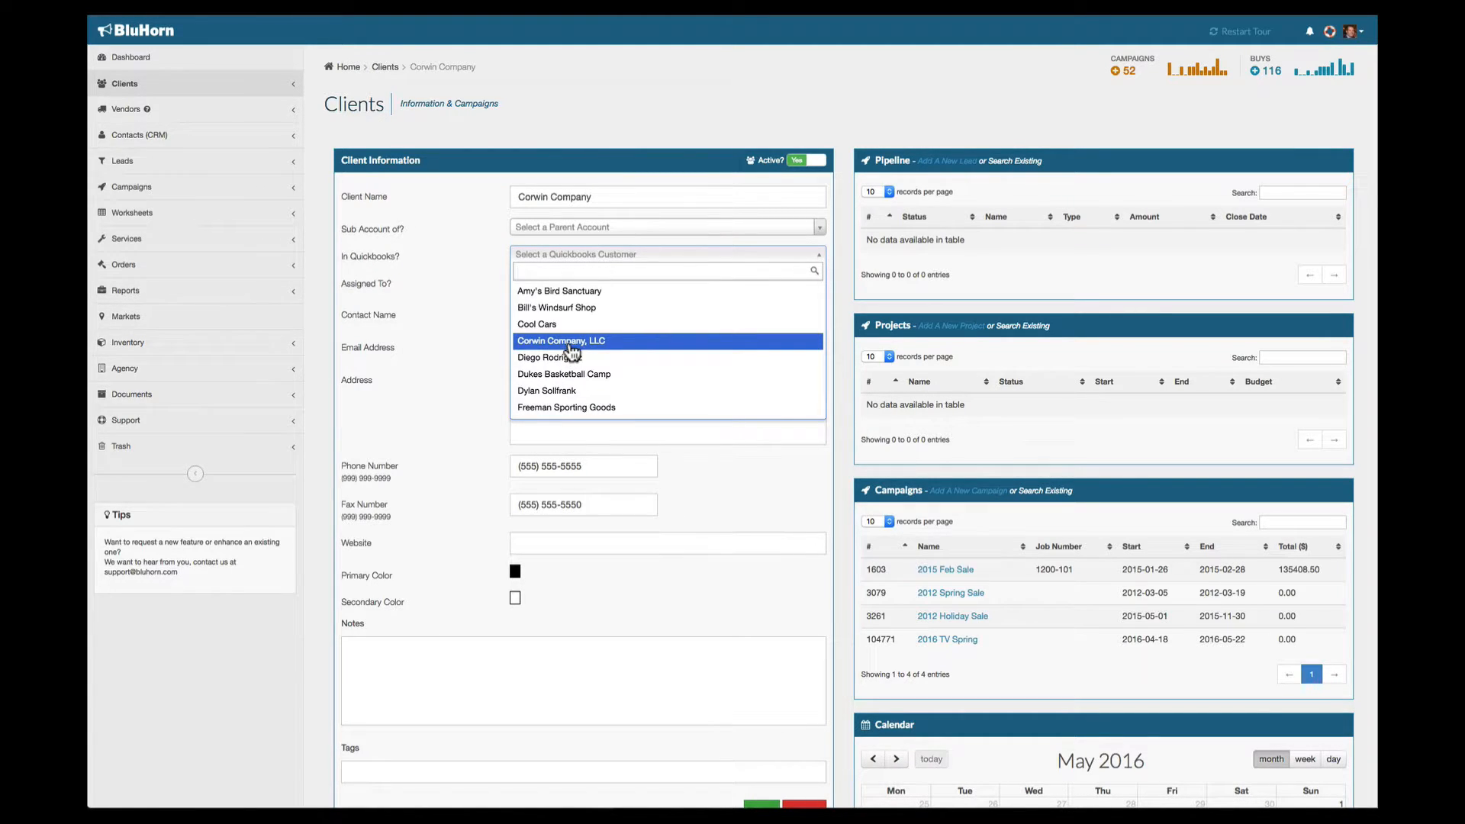
{"action": "left_click", "coordinate": [569, 342]}
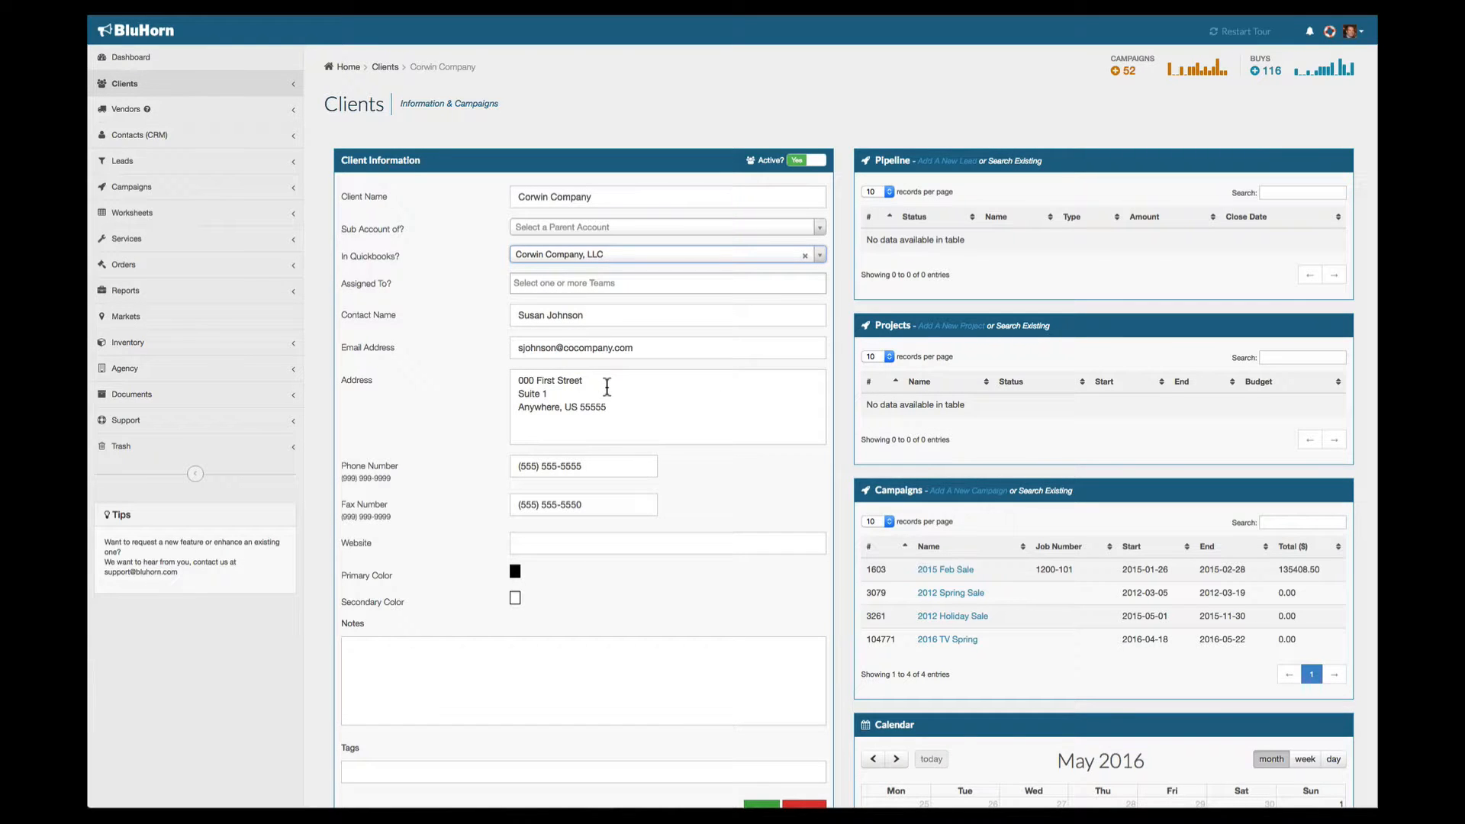
{"action": "scroll", "coordinate": [608, 387], "scroll_direction": "down", "scroll_amount": 2}
{"action": "left_click", "coordinate": [762, 710]}
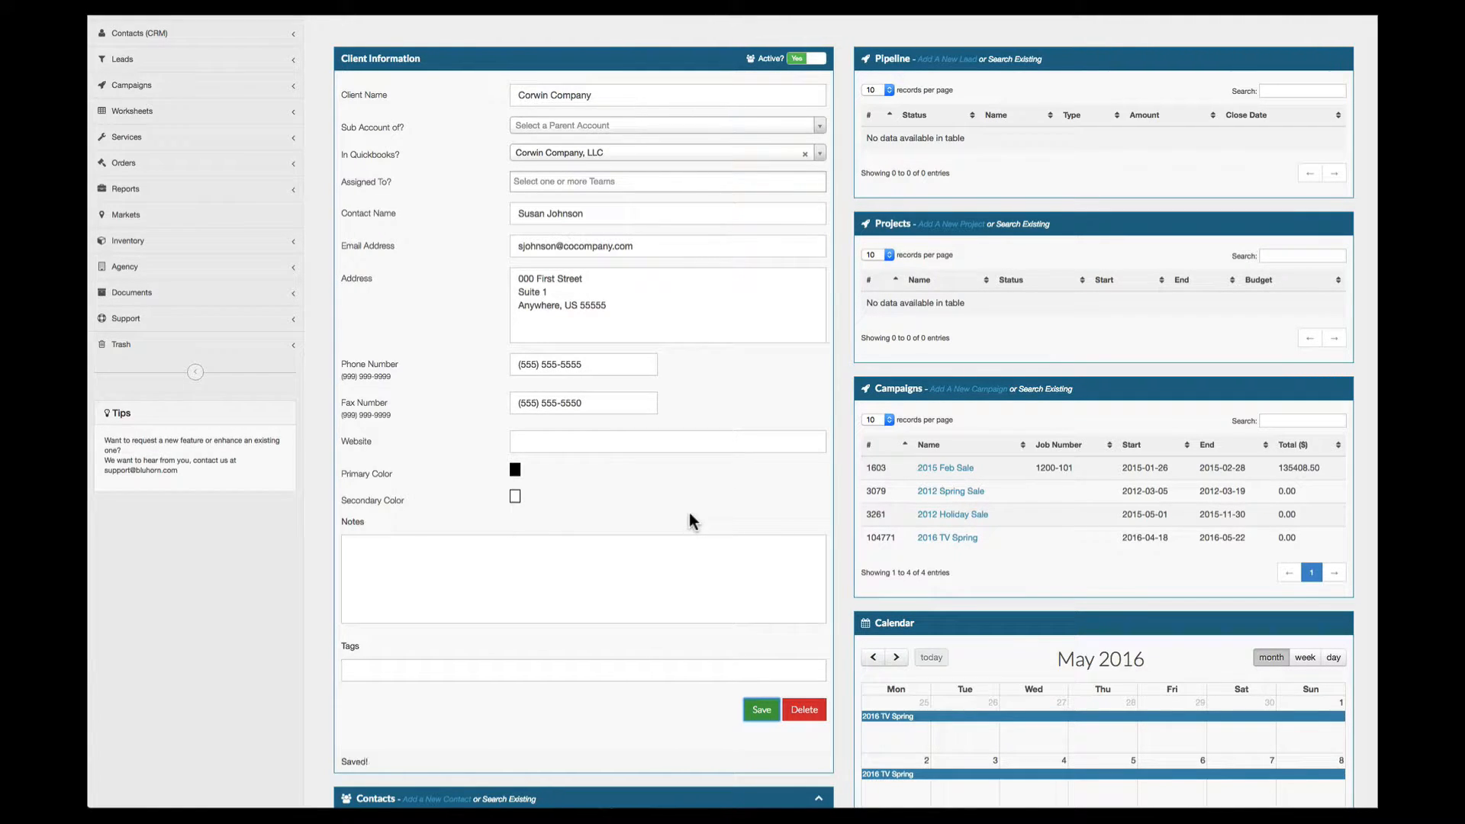
- Search the list of all worksheets for "radio" and open Corwin Company's 2011 Winter Sale-1603-758 worksheet
{"action": "scroll", "coordinate": [419, 349], "scroll_direction": "up", "scroll_amount": 2}
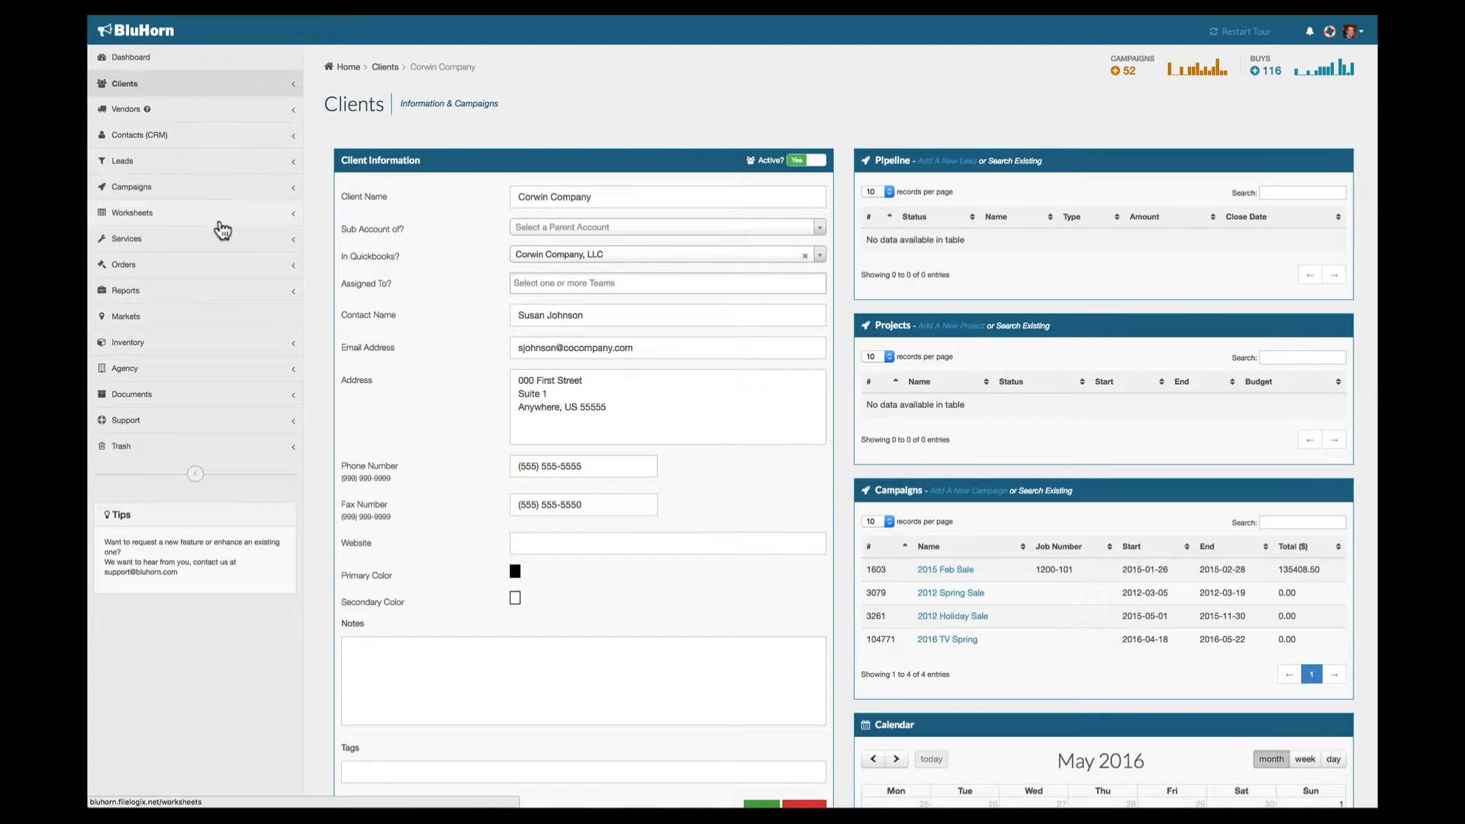
{"action": "left_click", "coordinate": [186, 215]}
{"action": "left_click", "coordinate": [155, 316]}
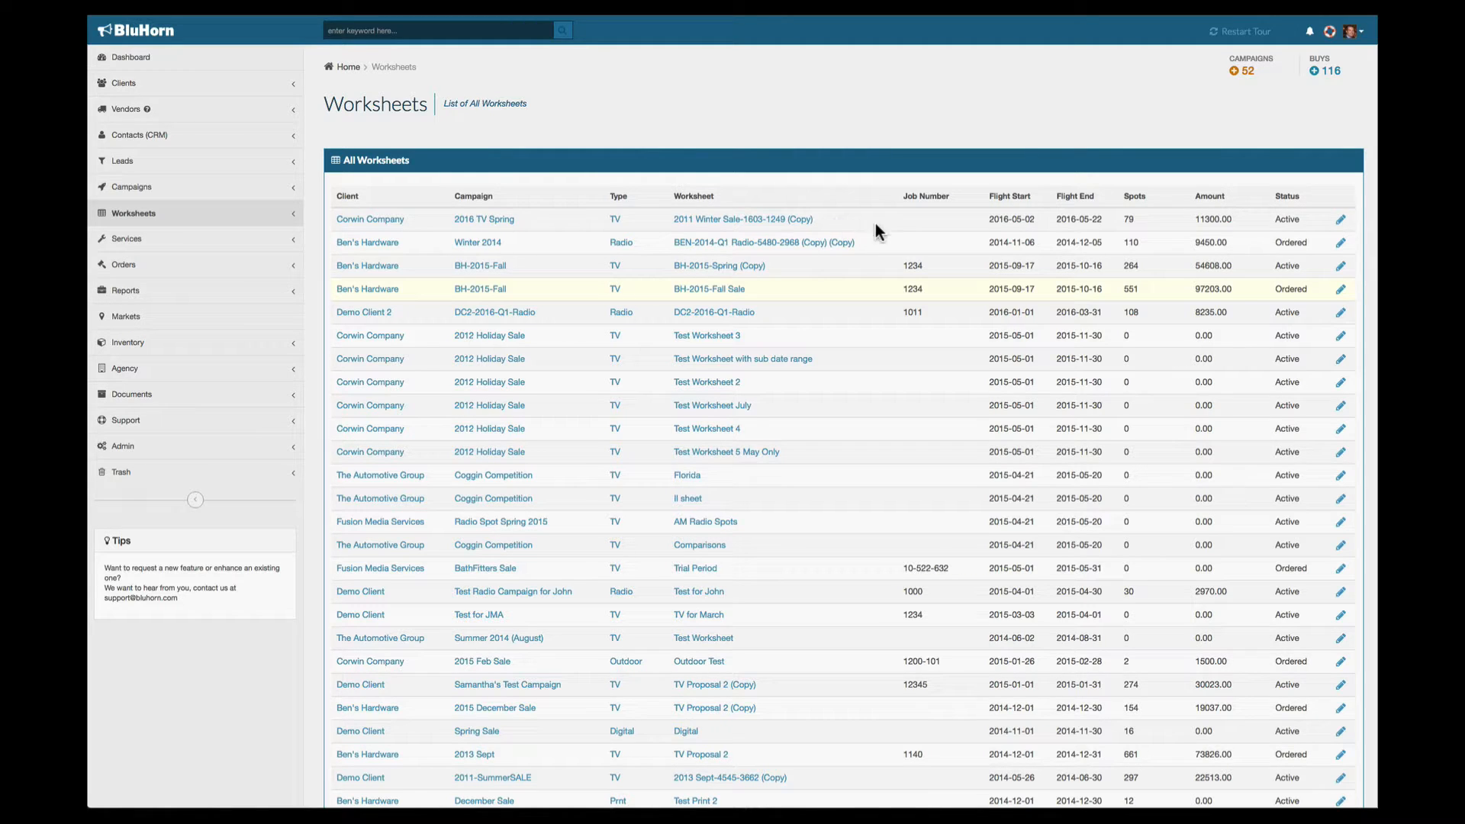
{"action": "left_click", "coordinate": [1289, 192]}
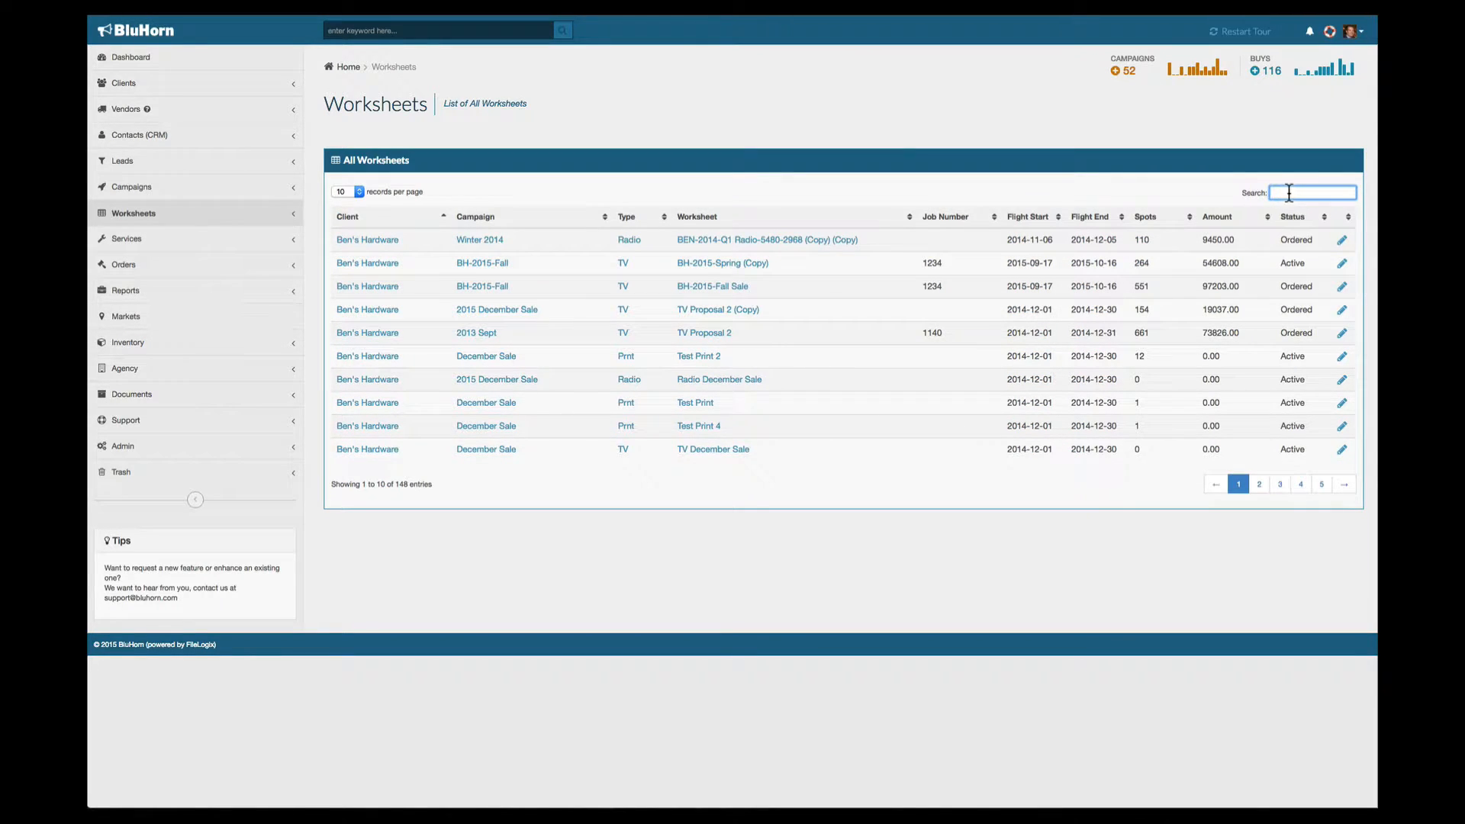
{"action": "type", "text": "radio"}
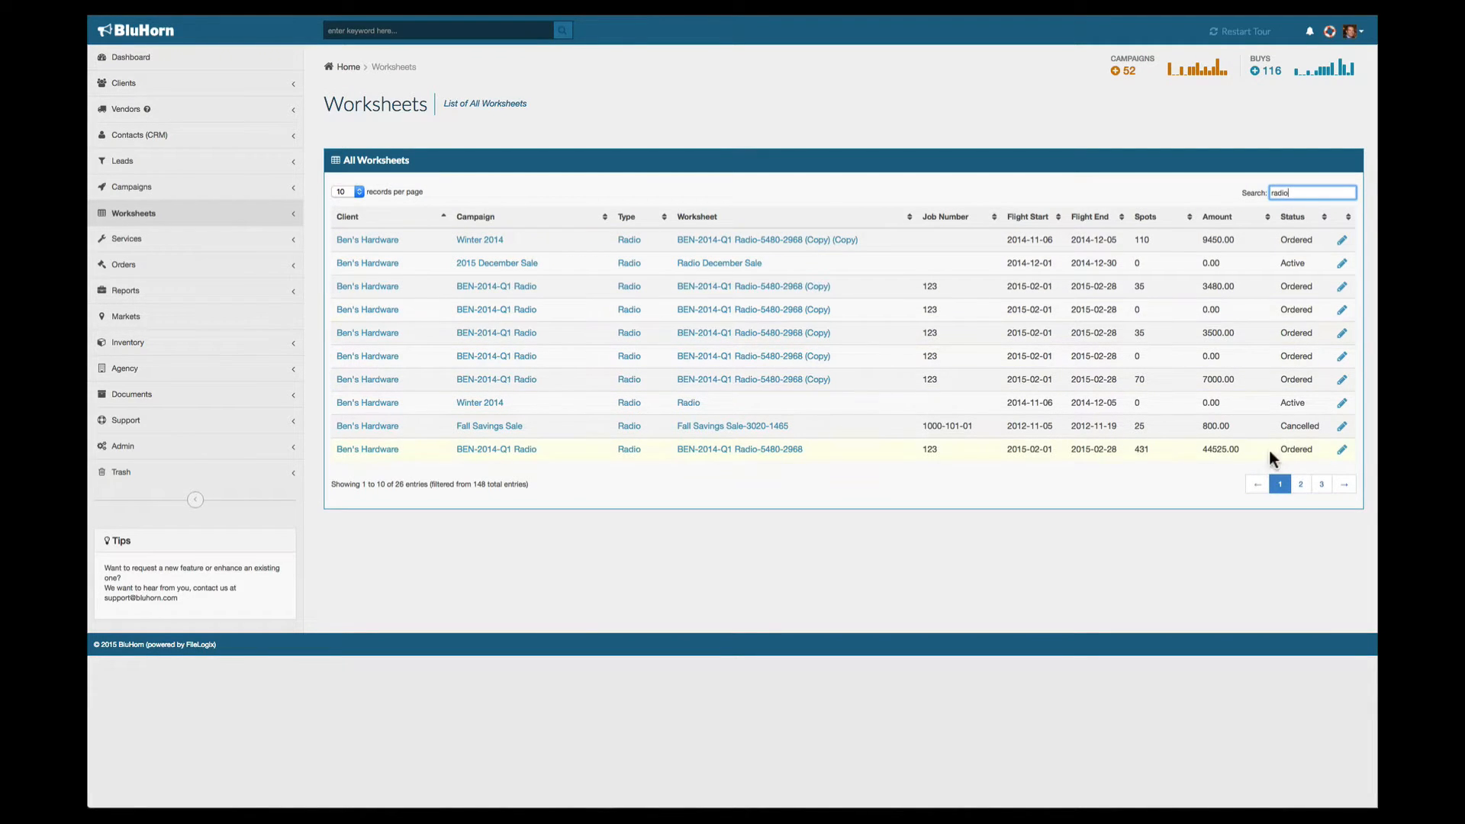
{"action": "left_click", "coordinate": [1301, 484]}
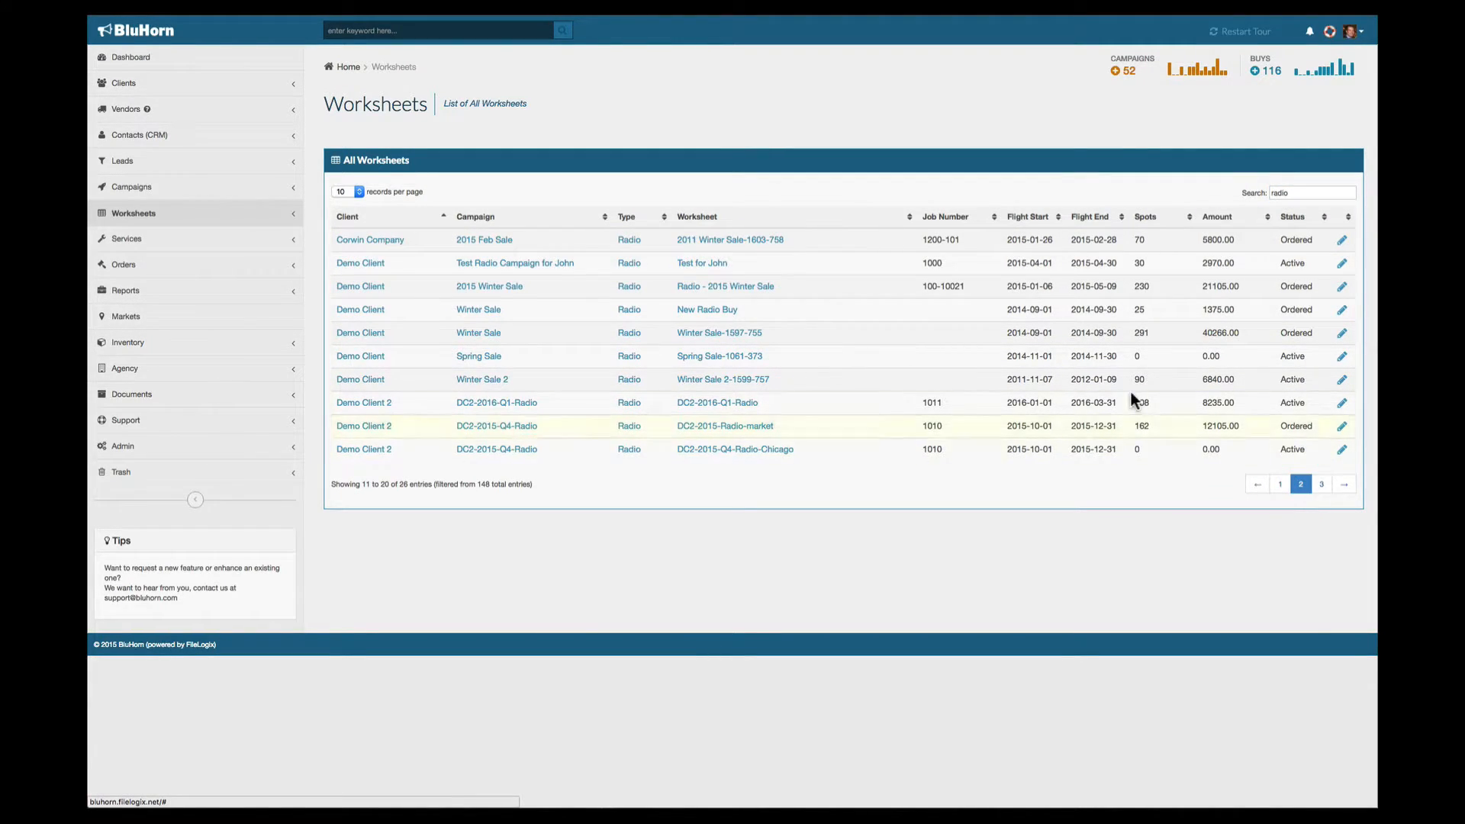
{"action": "left_click", "coordinate": [719, 241]}
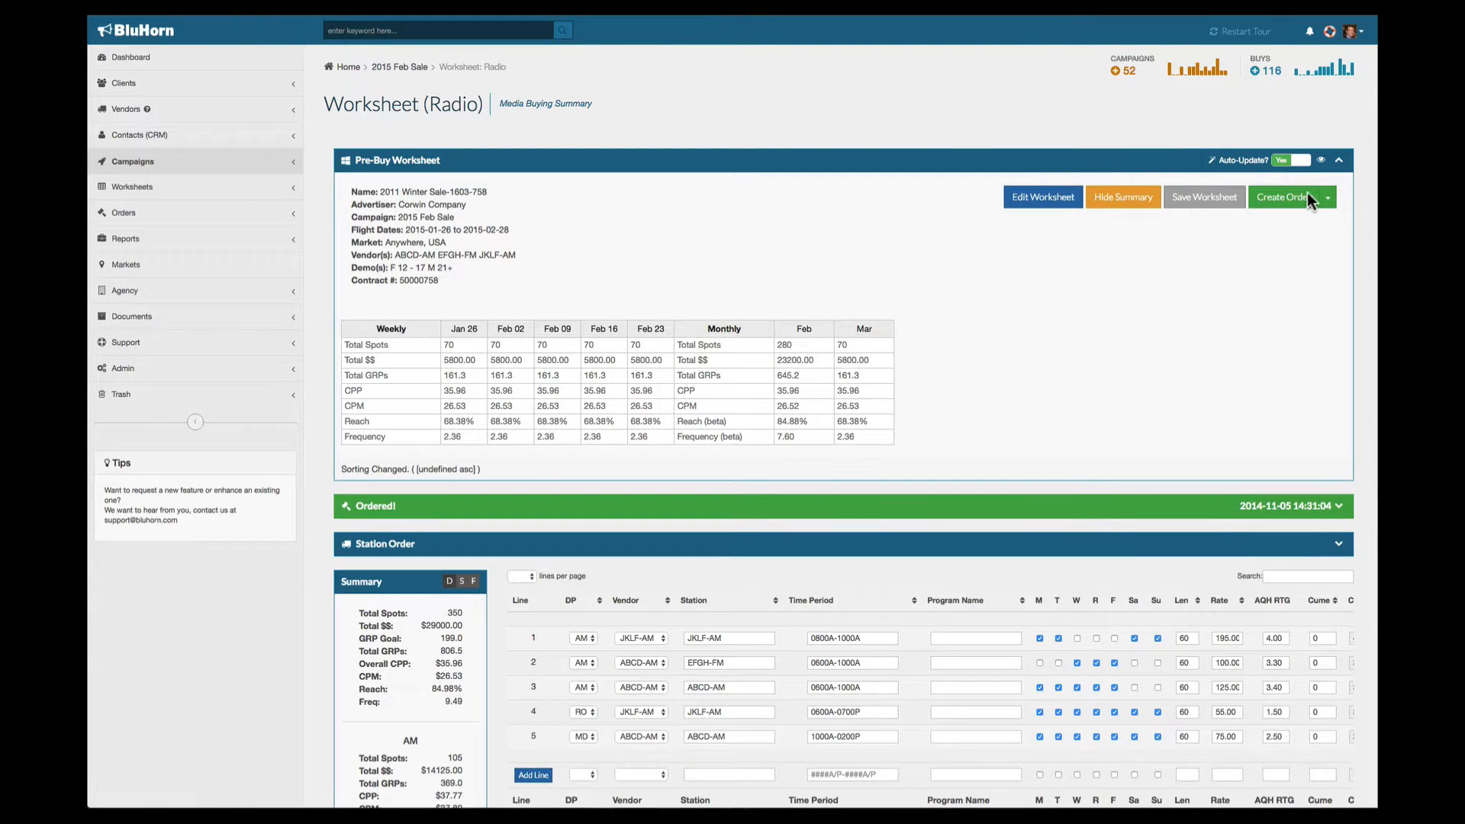
- Save the radio worksheet to QuickBooks, confirm, and send the previewed invoice grouped by vendor
{"action": "left_click", "coordinate": [1330, 199]}
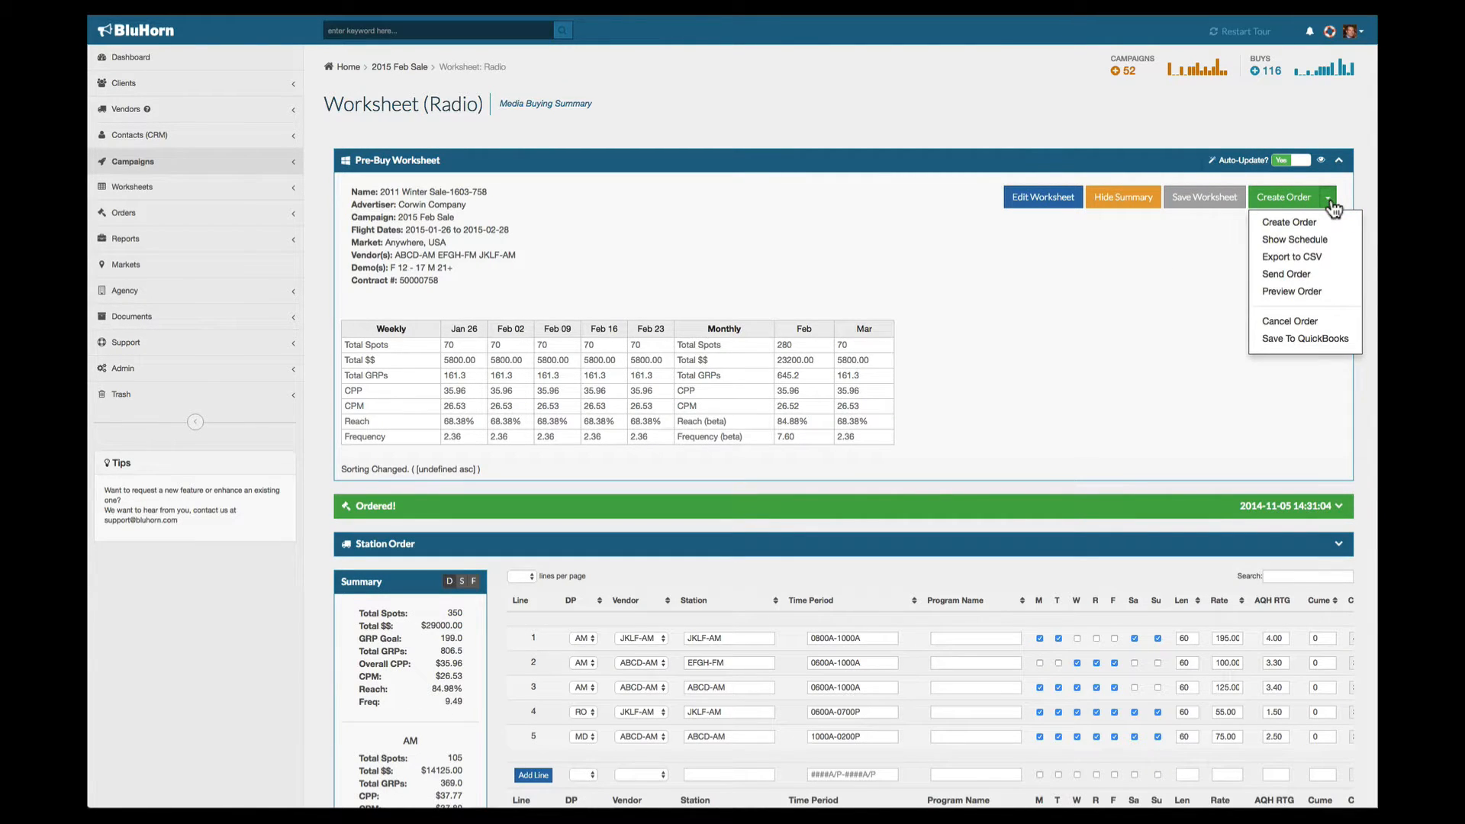
{"action": "left_click", "coordinate": [1323, 341]}
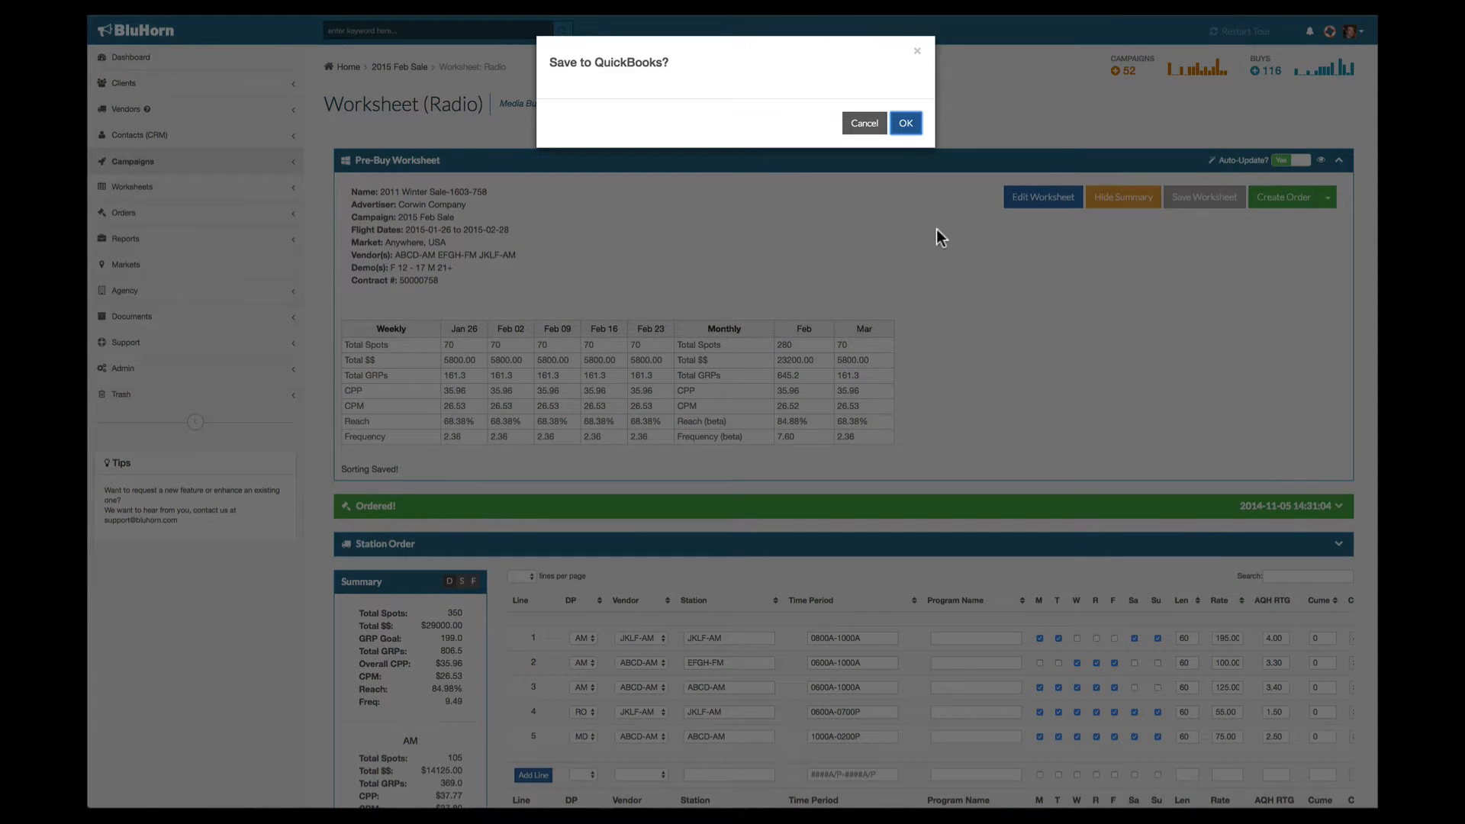
{"action": "left_click", "coordinate": [900, 133]}
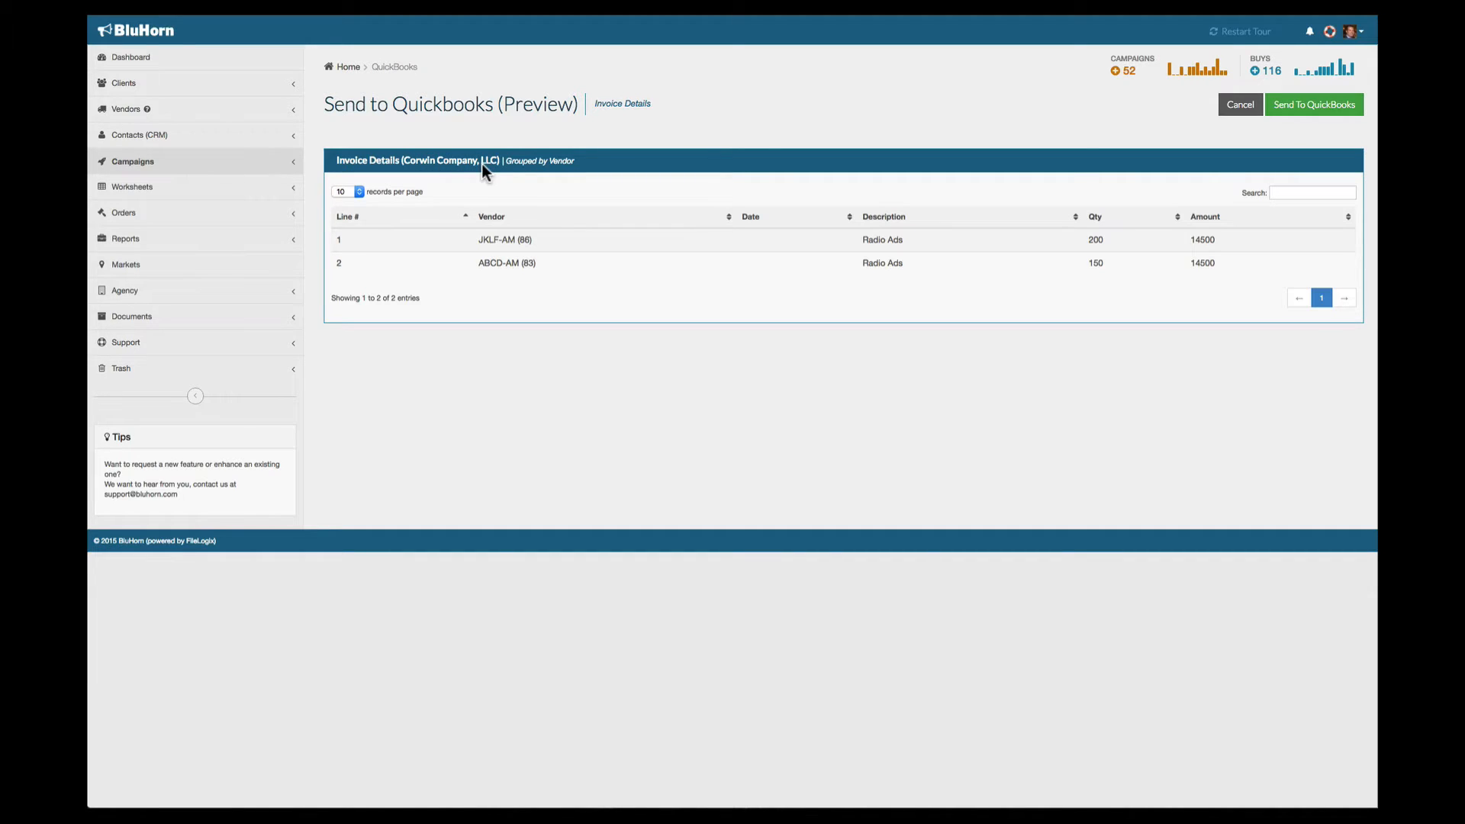
{"action": "left_click", "coordinate": [1290, 114]}
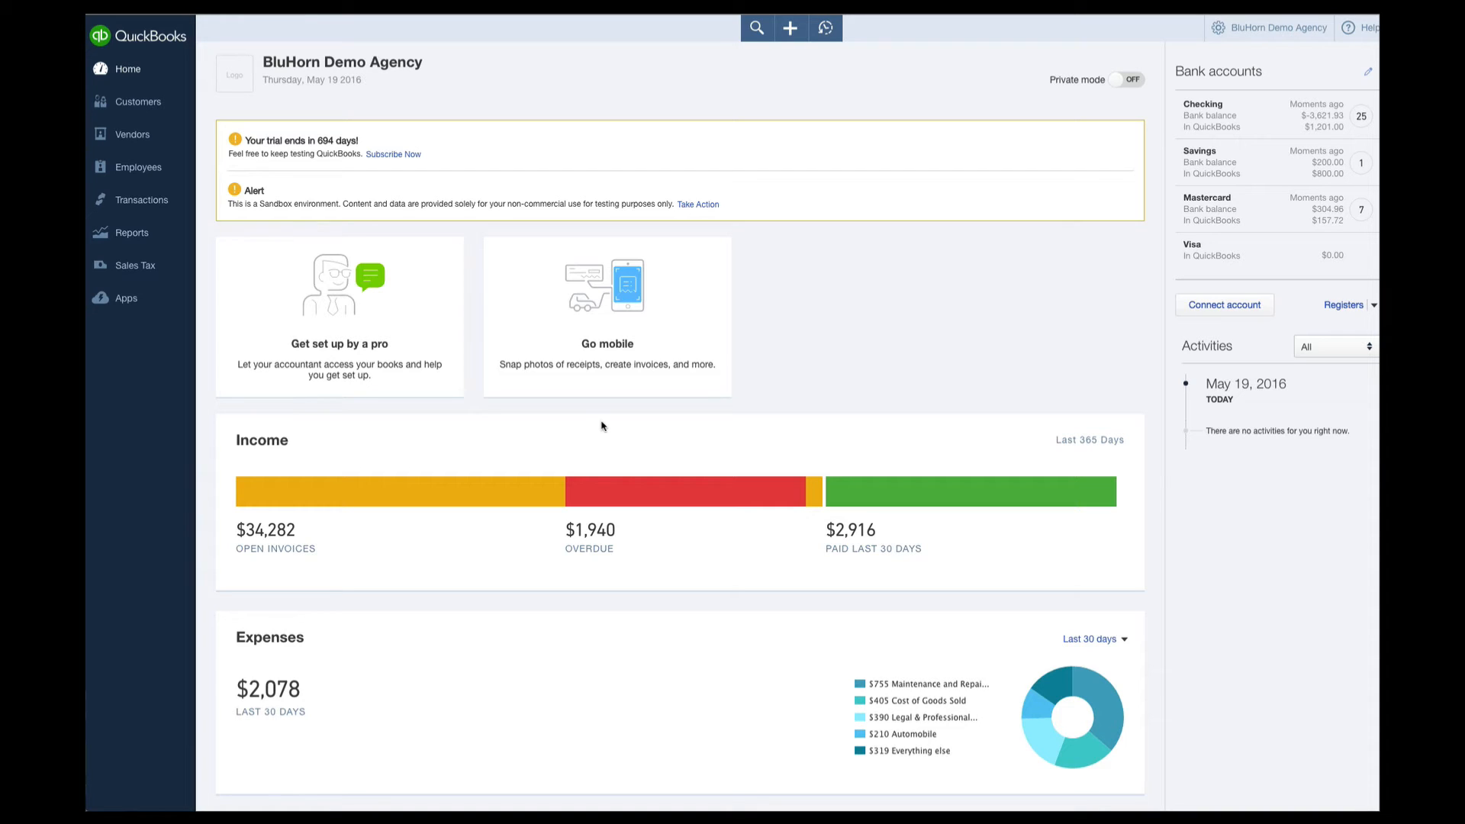
- Open the Corwin Company, LLC record from the customer list to view its transactions
{"action": "left_click", "coordinate": [126, 106]}
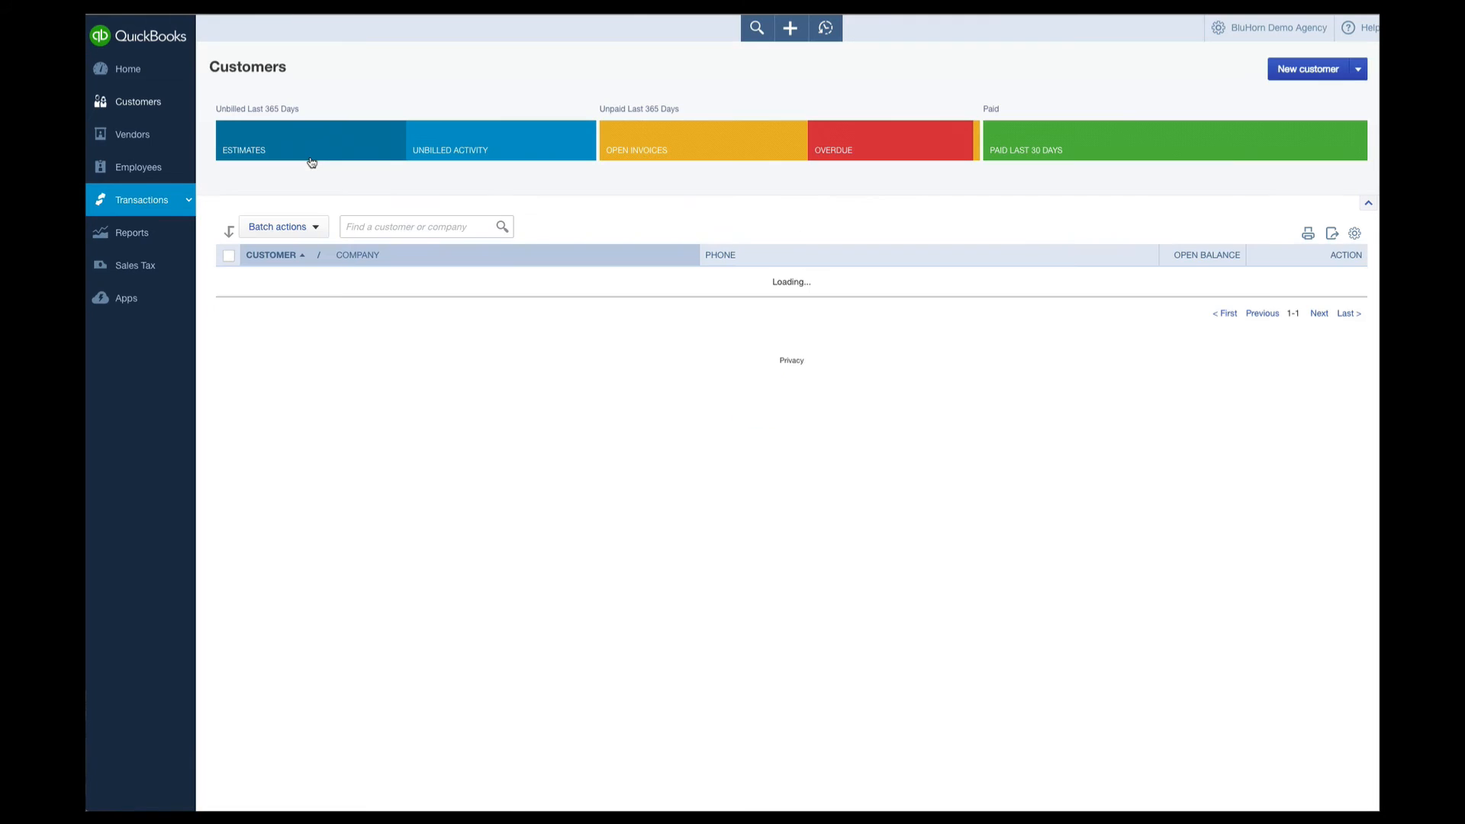
{"action": "left_click", "coordinate": [376, 229]}
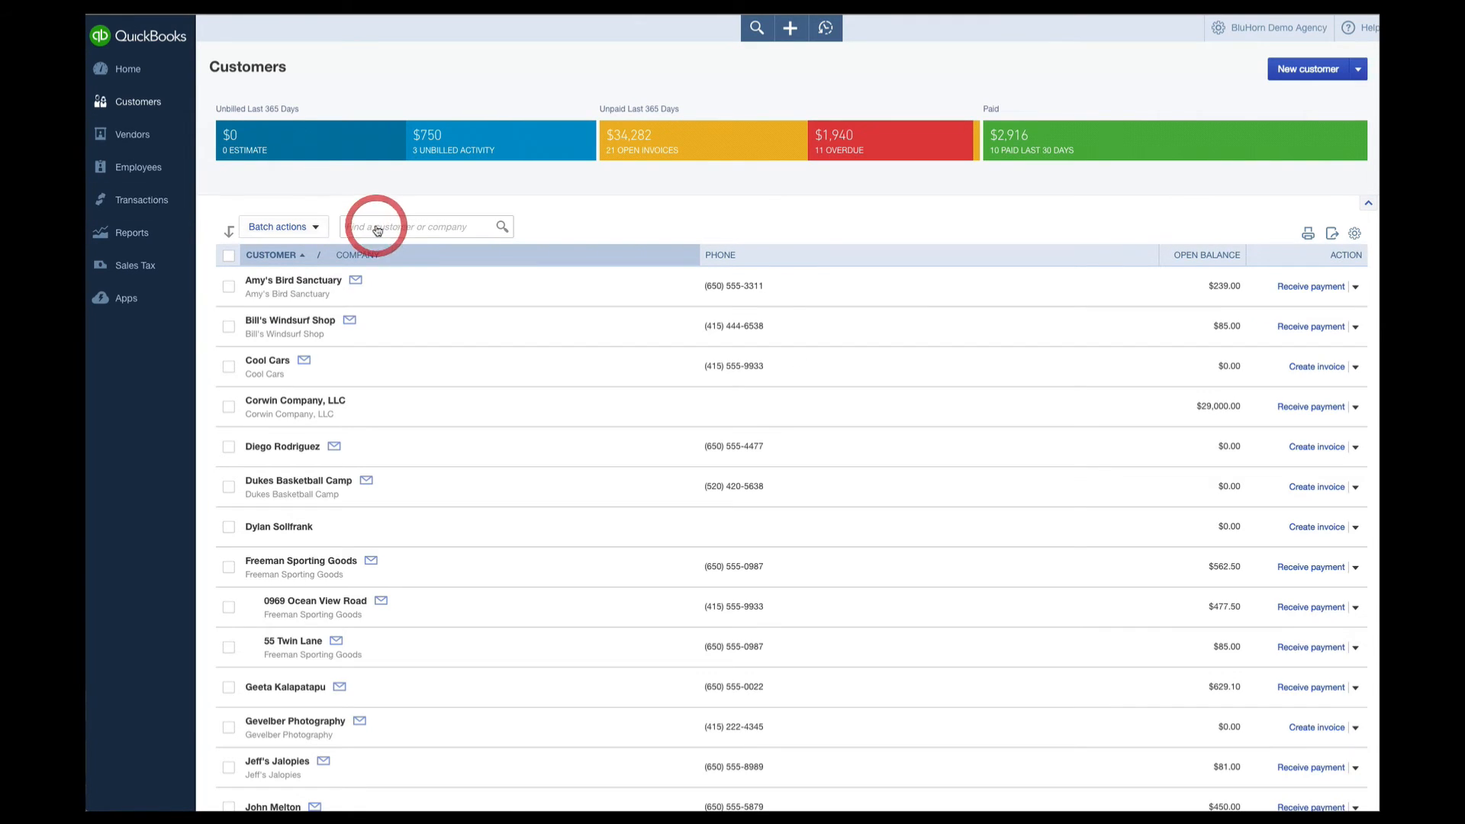
{"action": "left_click", "coordinate": [292, 403]}
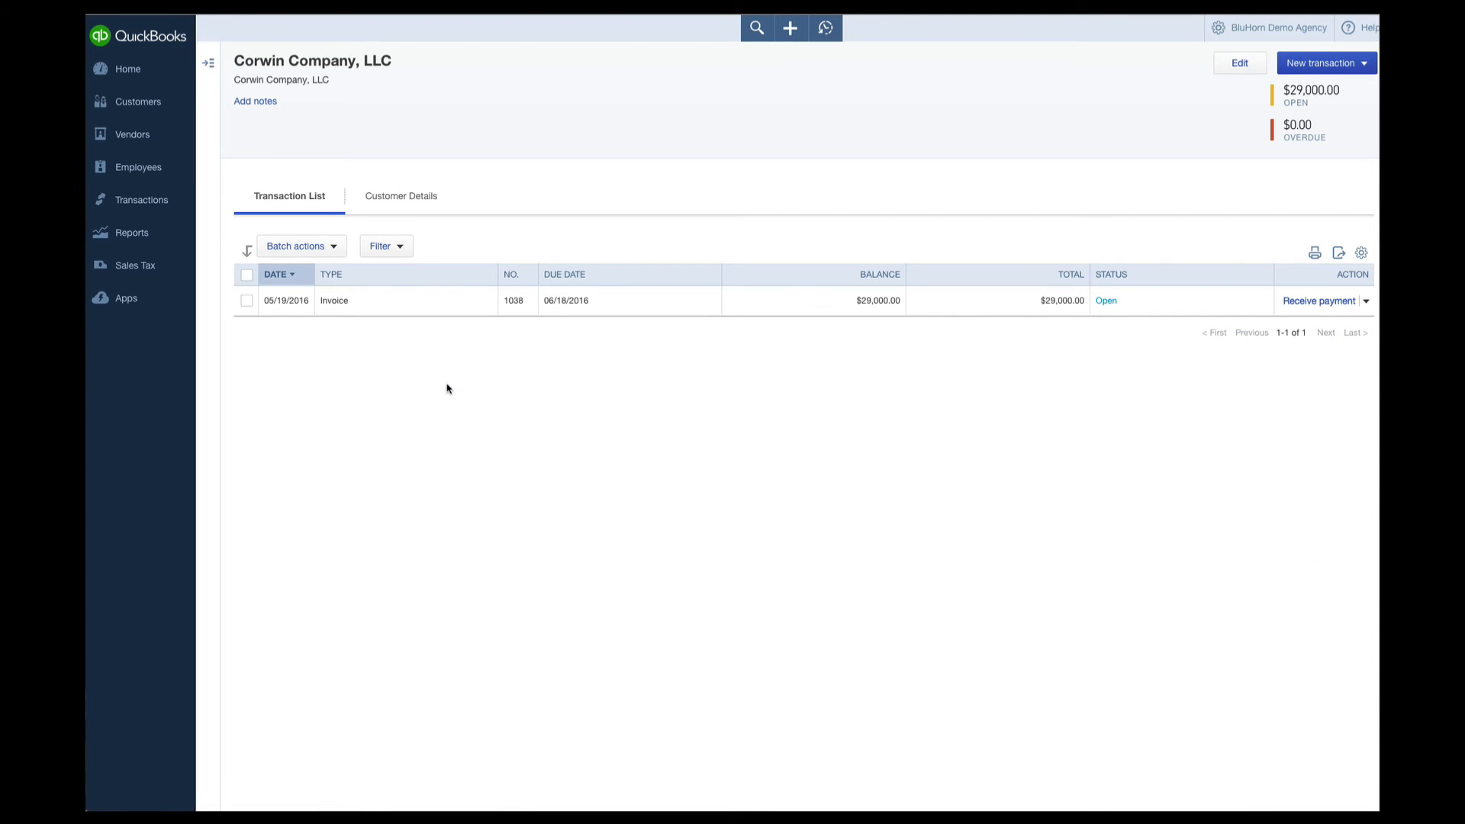
- Open the customer's invoice and save Checking as the bank account for QuickBooks Payments deposits
{"action": "left_click", "coordinate": [332, 303]}
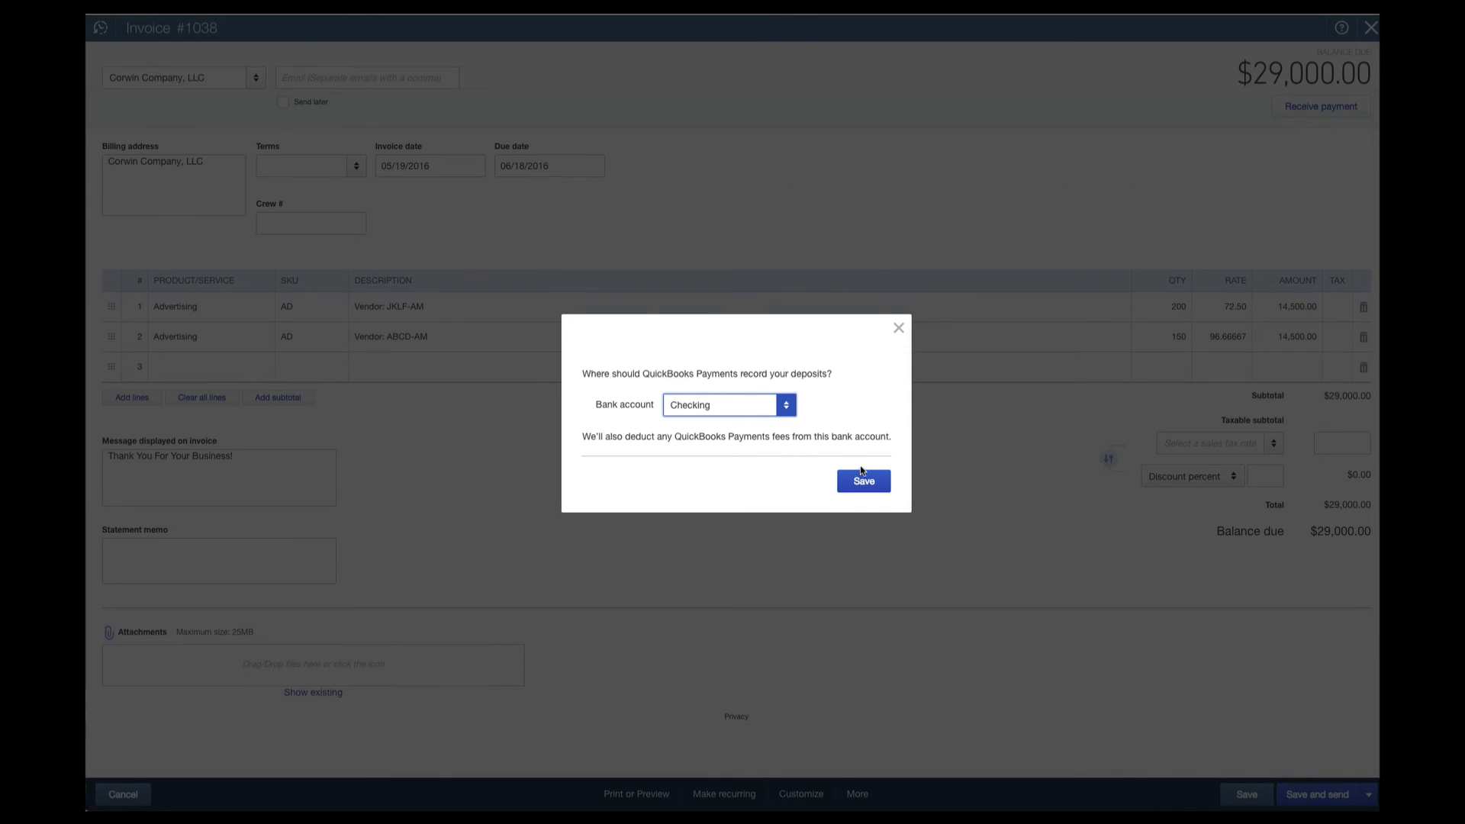
{"action": "left_click", "coordinate": [863, 479]}
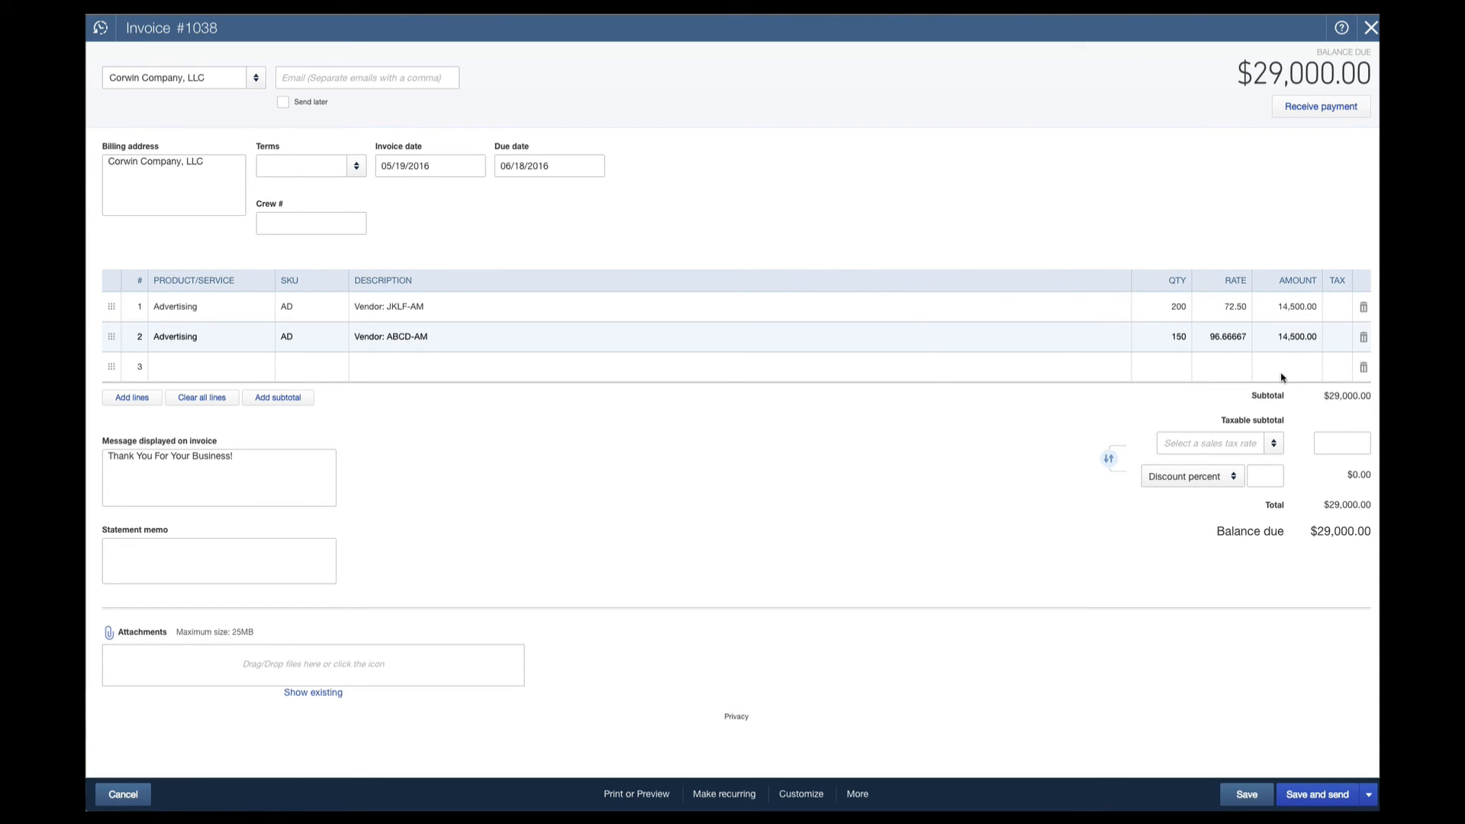
{"action": "left_click", "coordinate": [1253, 471]}
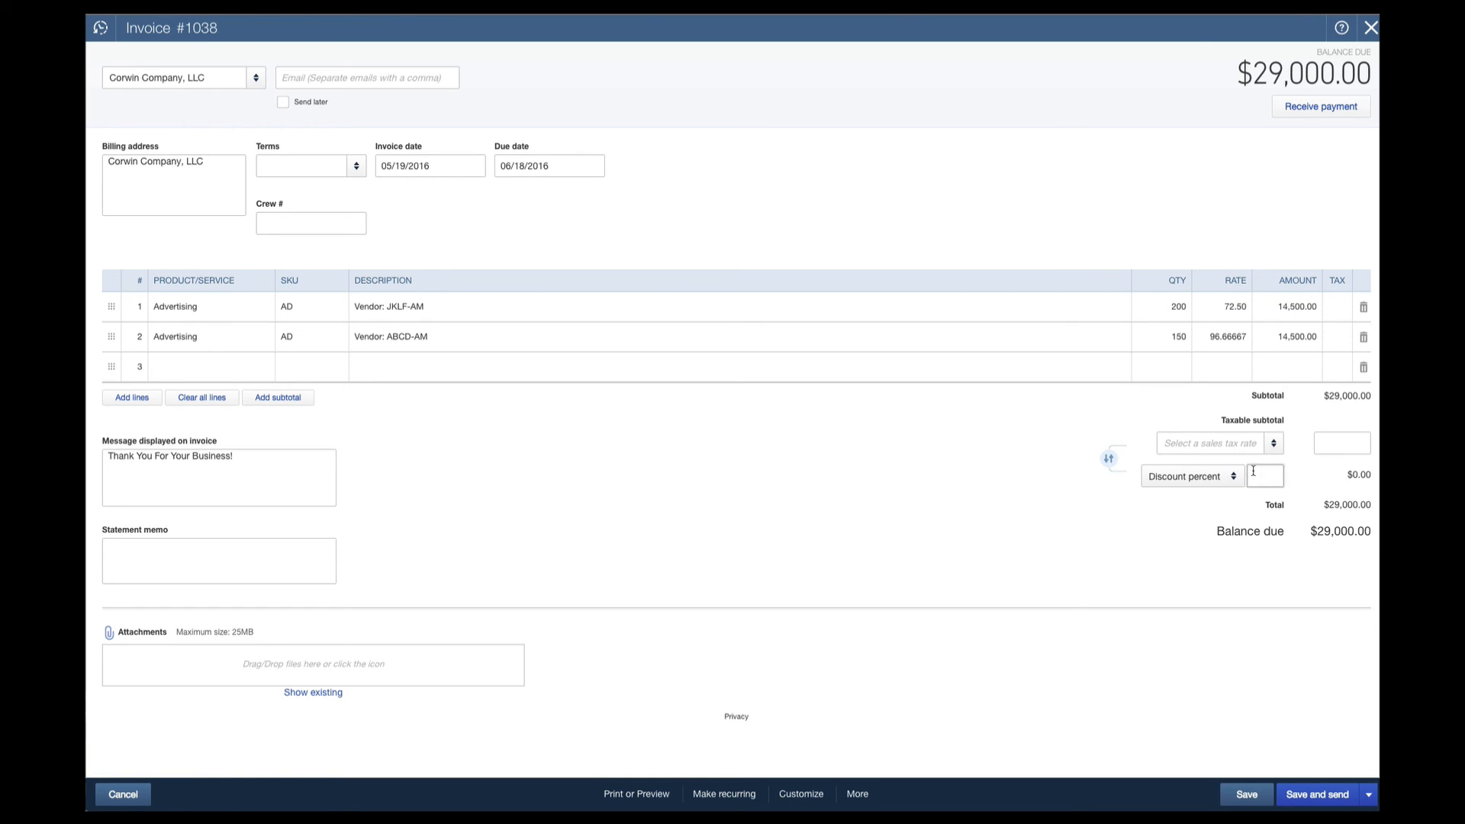